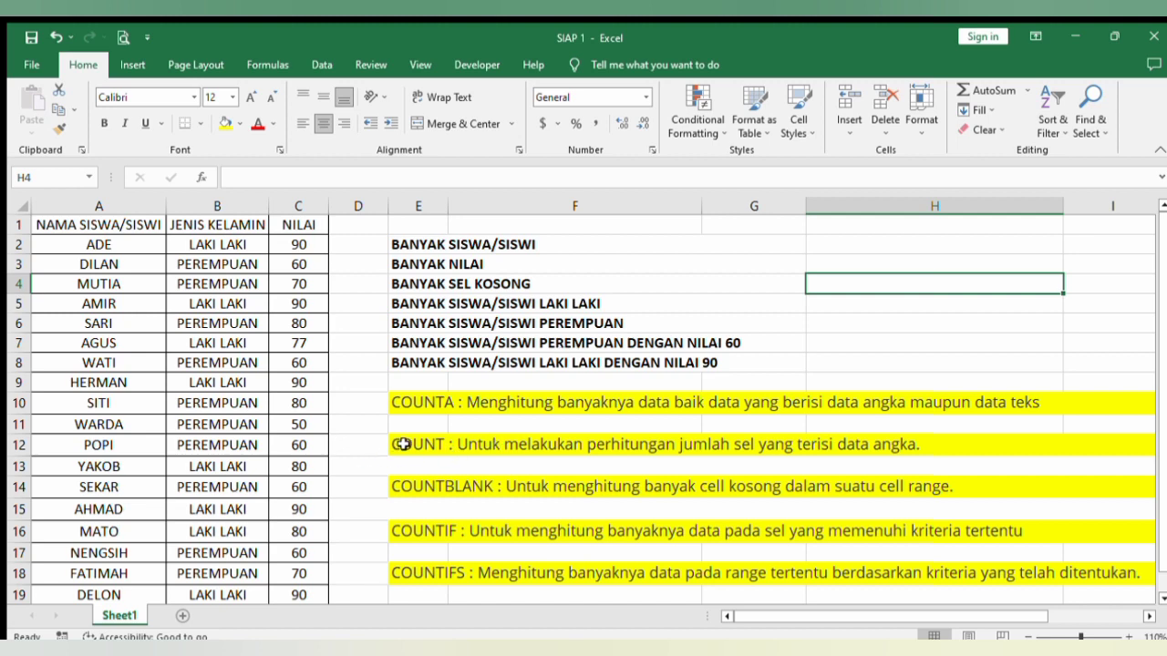
- Highlight the COUNT description in row 12 with a blue fill and make its text bold
click(495, 453)
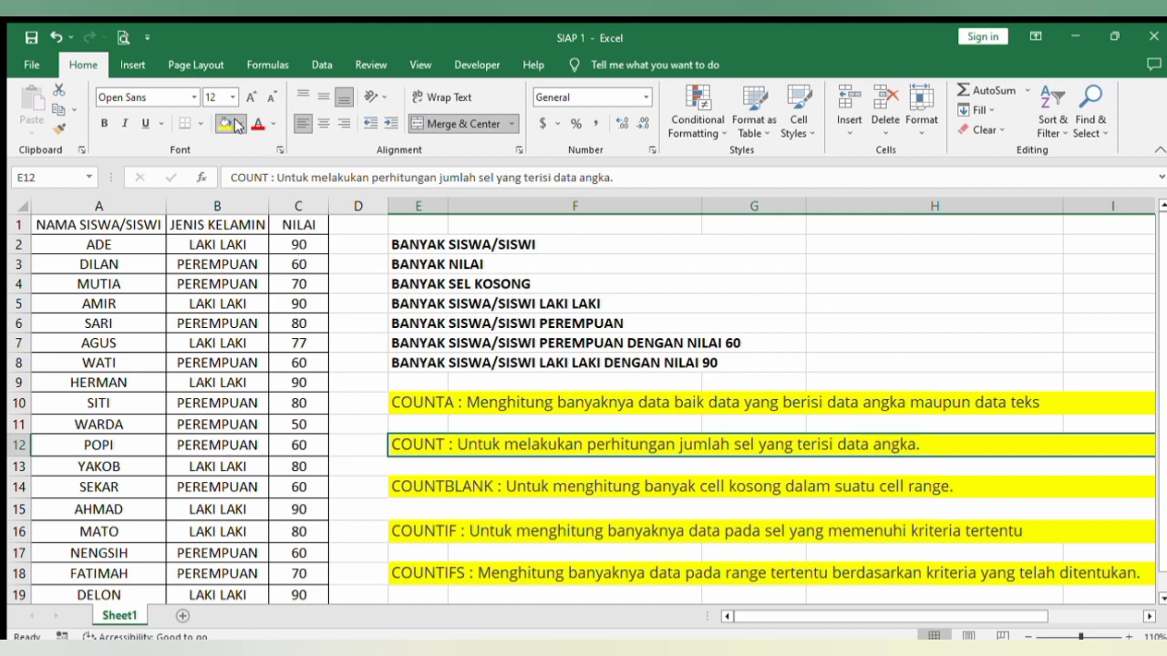
click(235, 125)
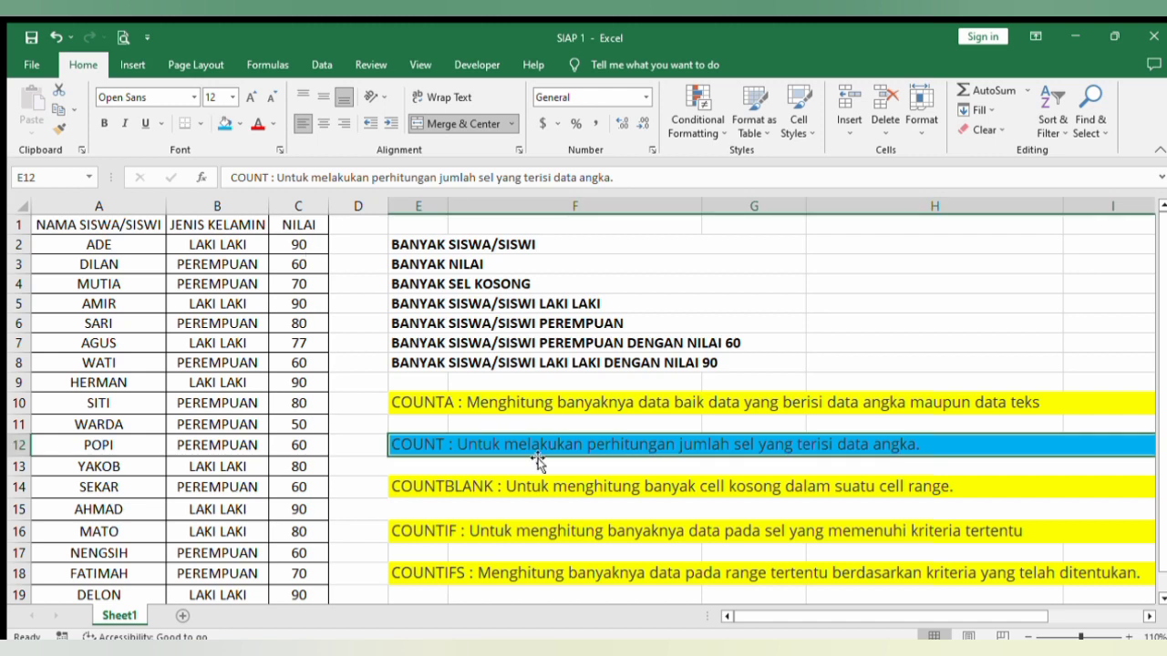
click(104, 123)
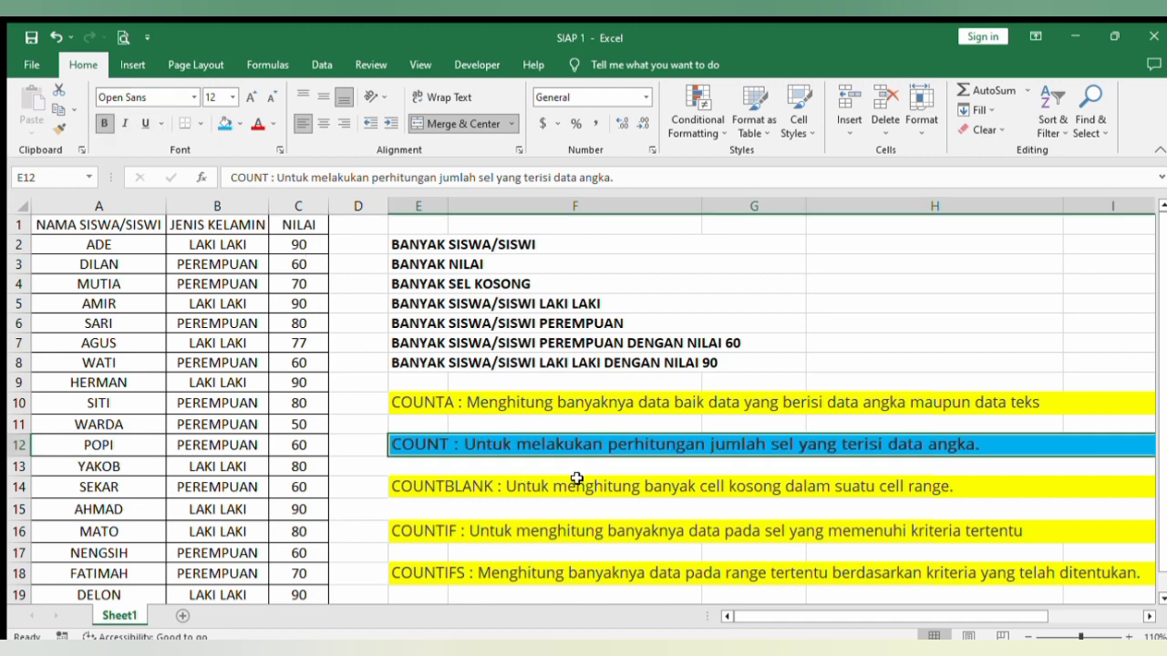
click(427, 574)
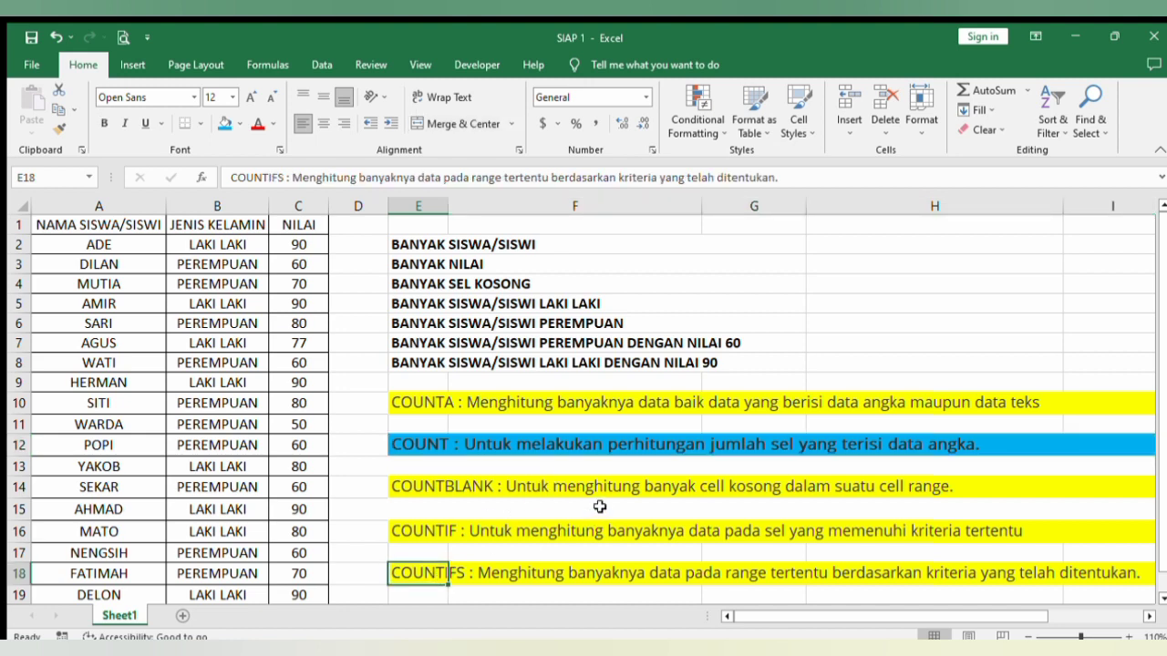
click(440, 441)
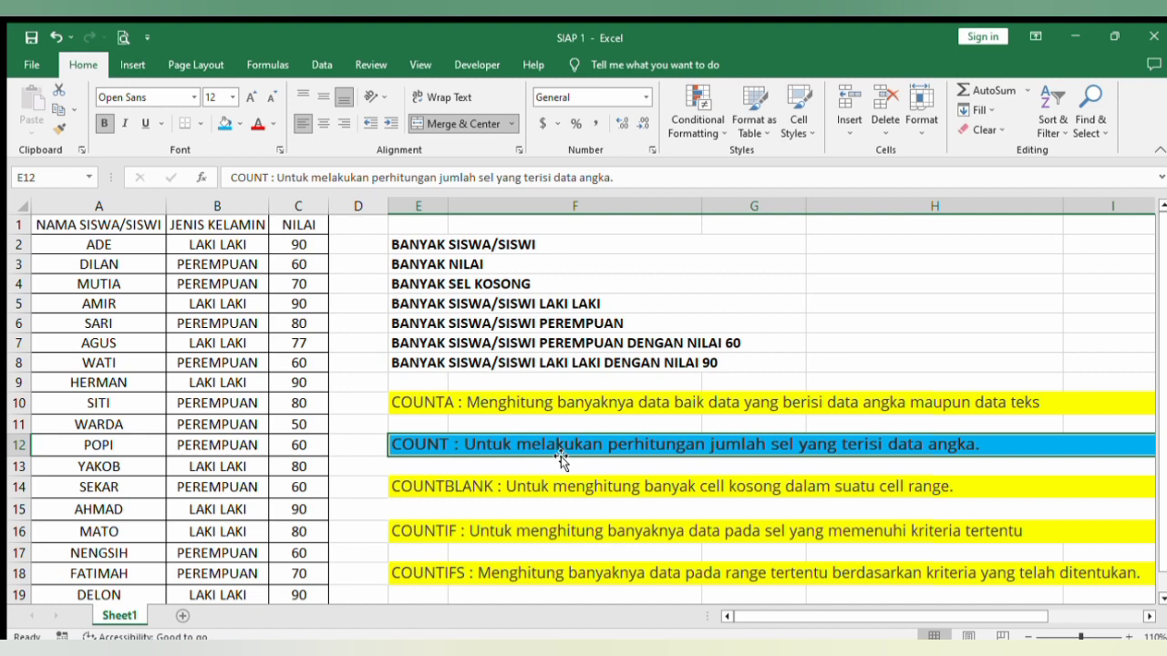
- Widen column H slightly
drag(1064, 206, 1081, 208)
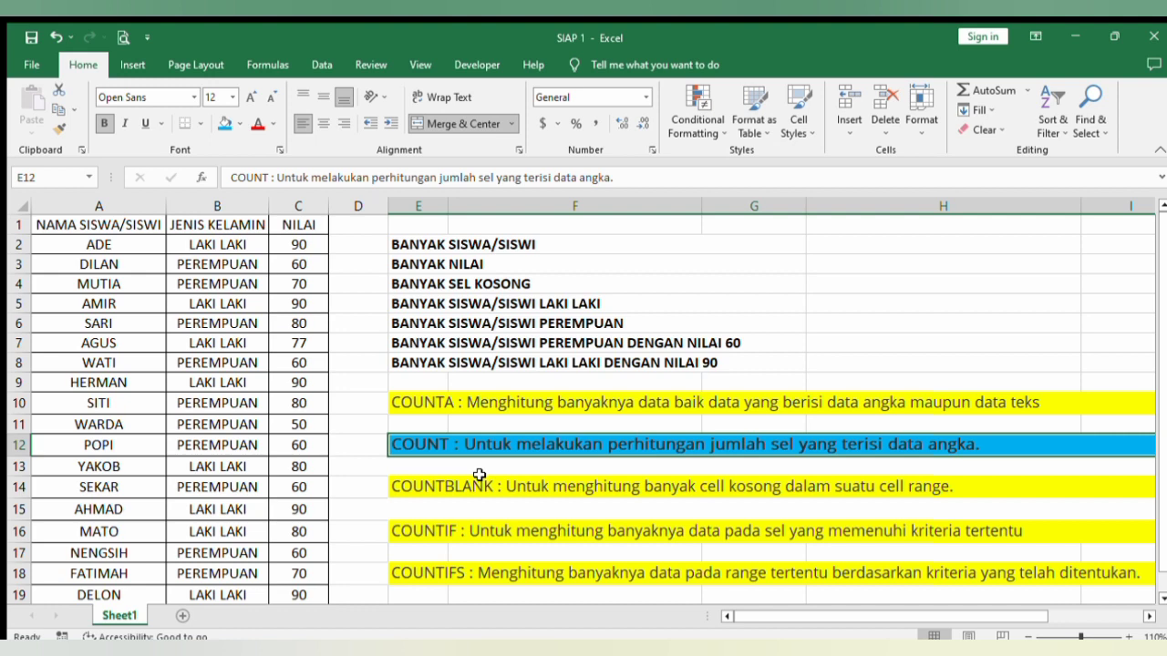
click(417, 486)
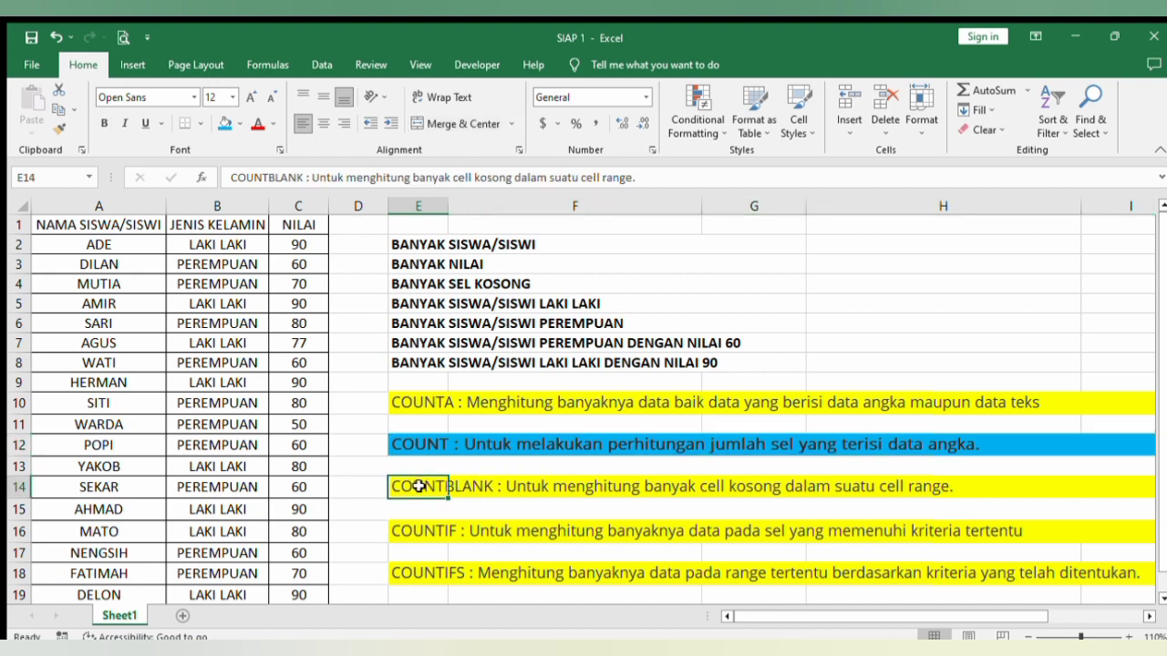
click(429, 445)
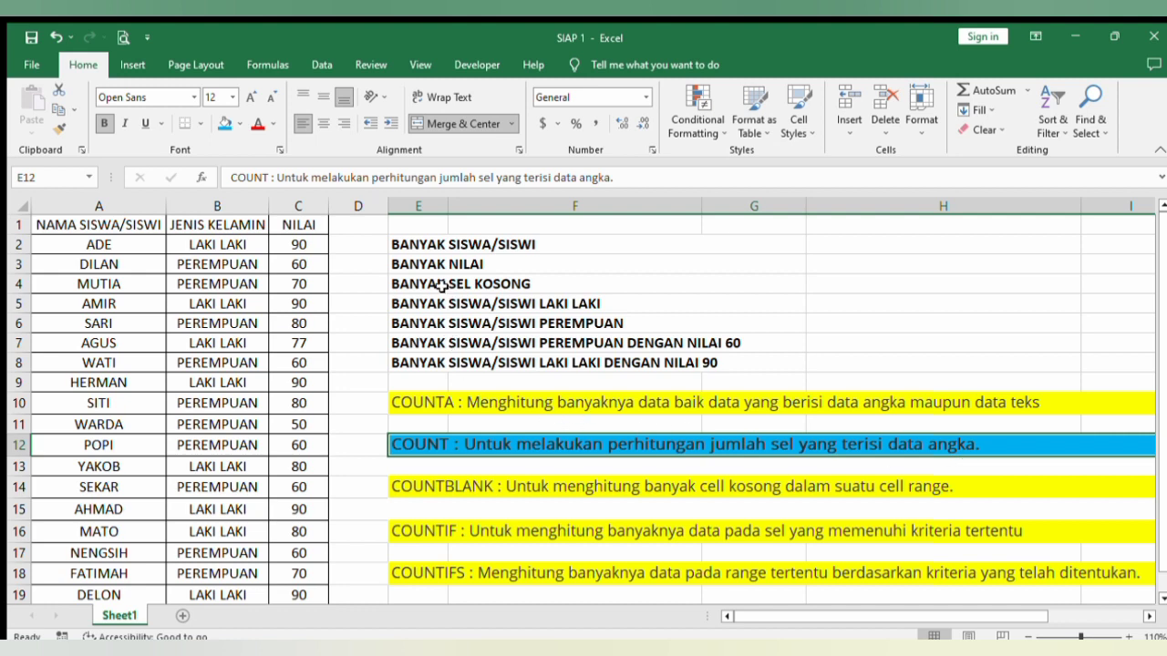
- Enter =COUNT(C2:C19) in H3 to count the scores for BANYAK NILAI
click(443, 265)
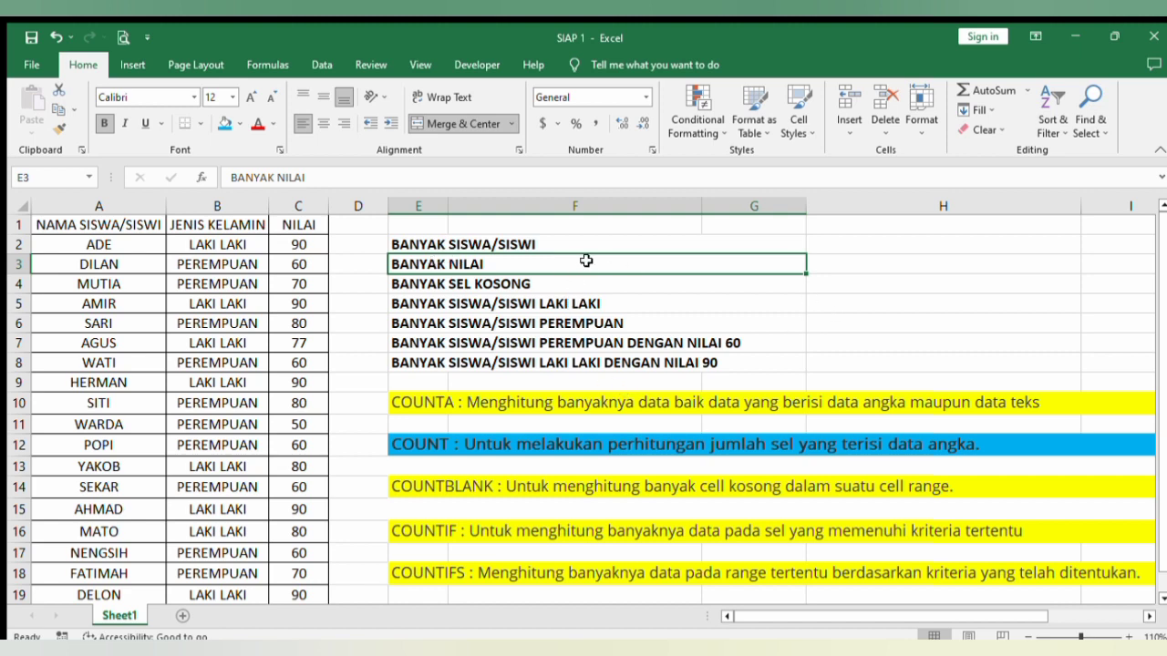
click(897, 262)
text(=)
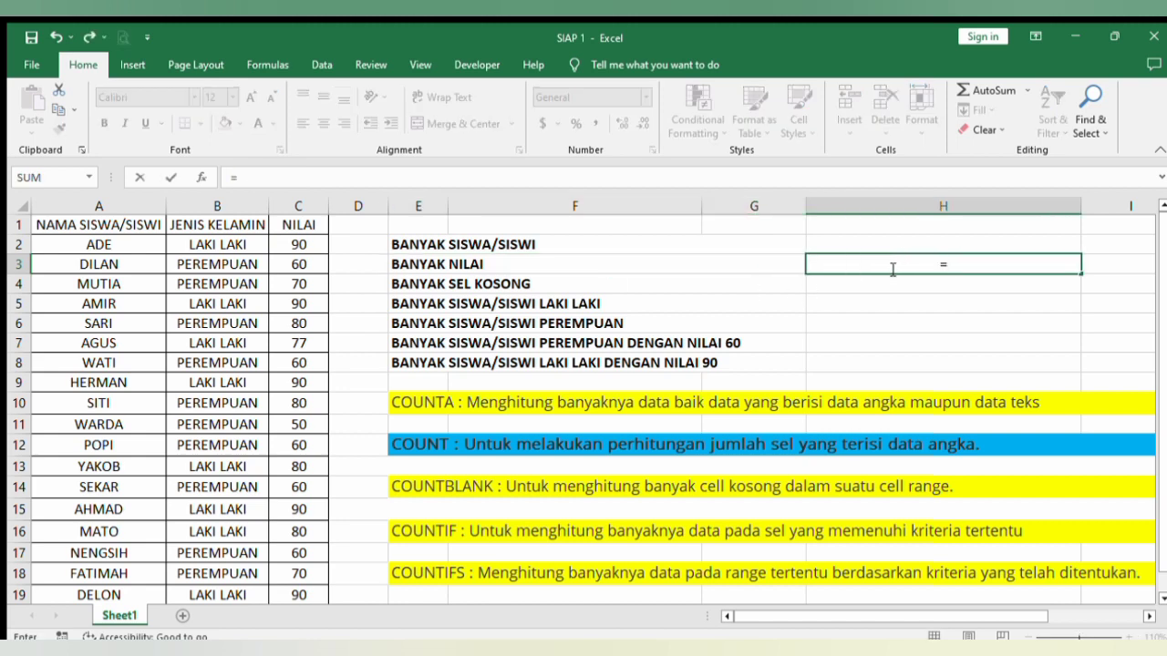
text(cou)
key(Tab)
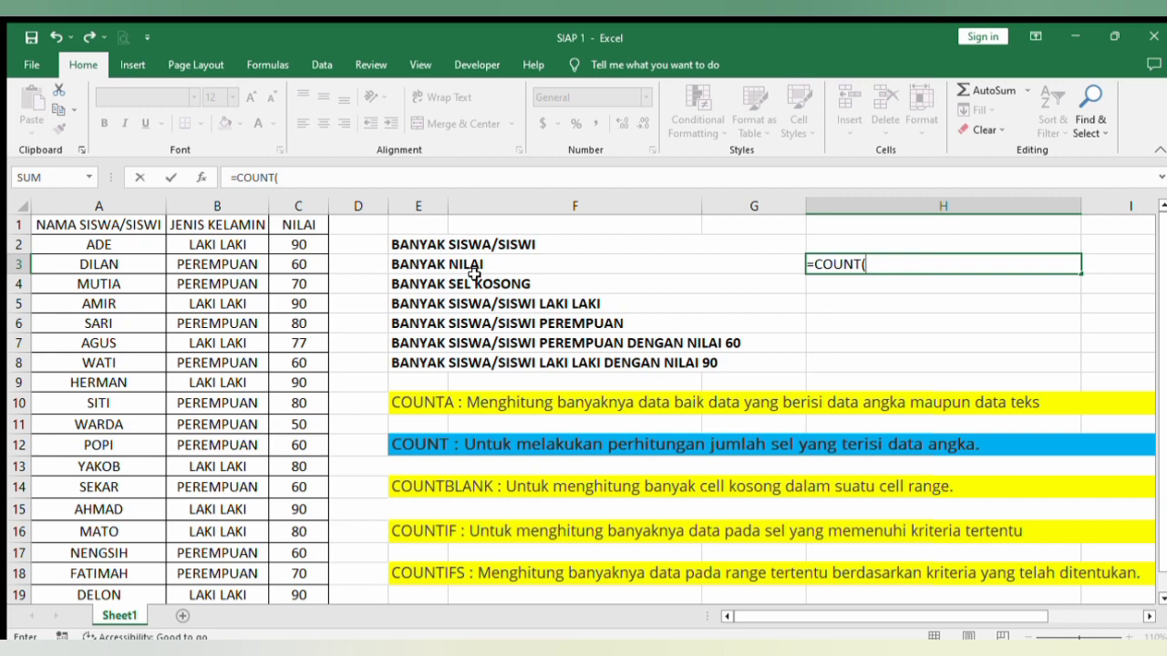
drag(298, 244, 296, 597)
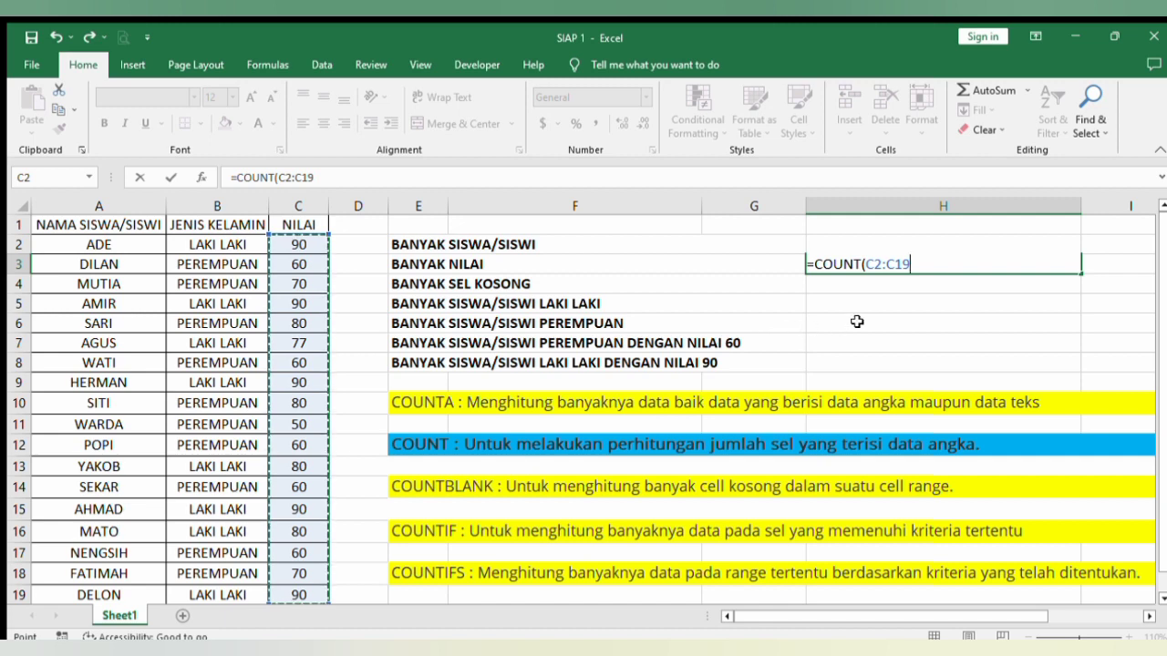
key(Return)
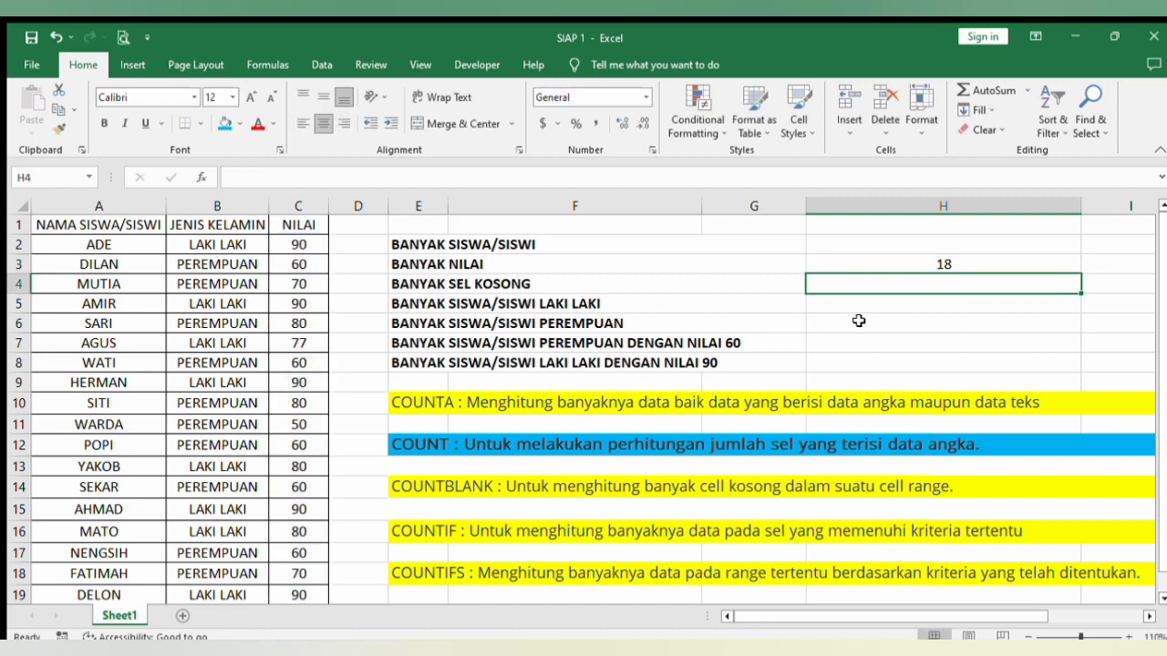
click(882, 264)
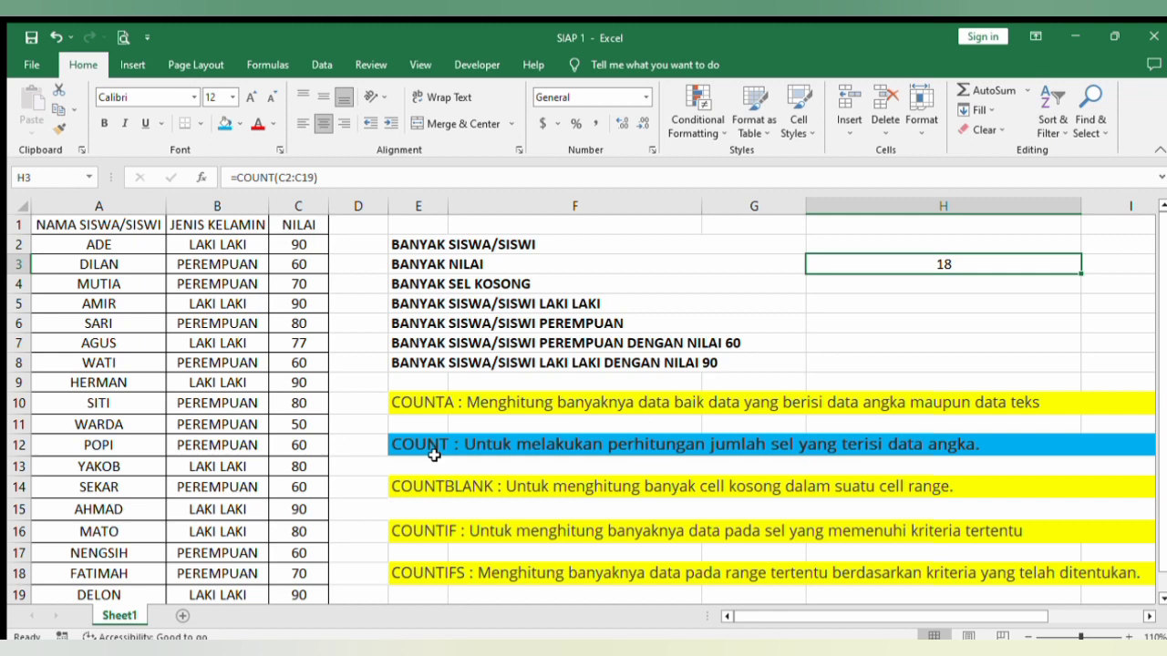
- Fill the COUNTA description in E10:H10 with blue and make its text bold
drag(406, 398, 912, 395)
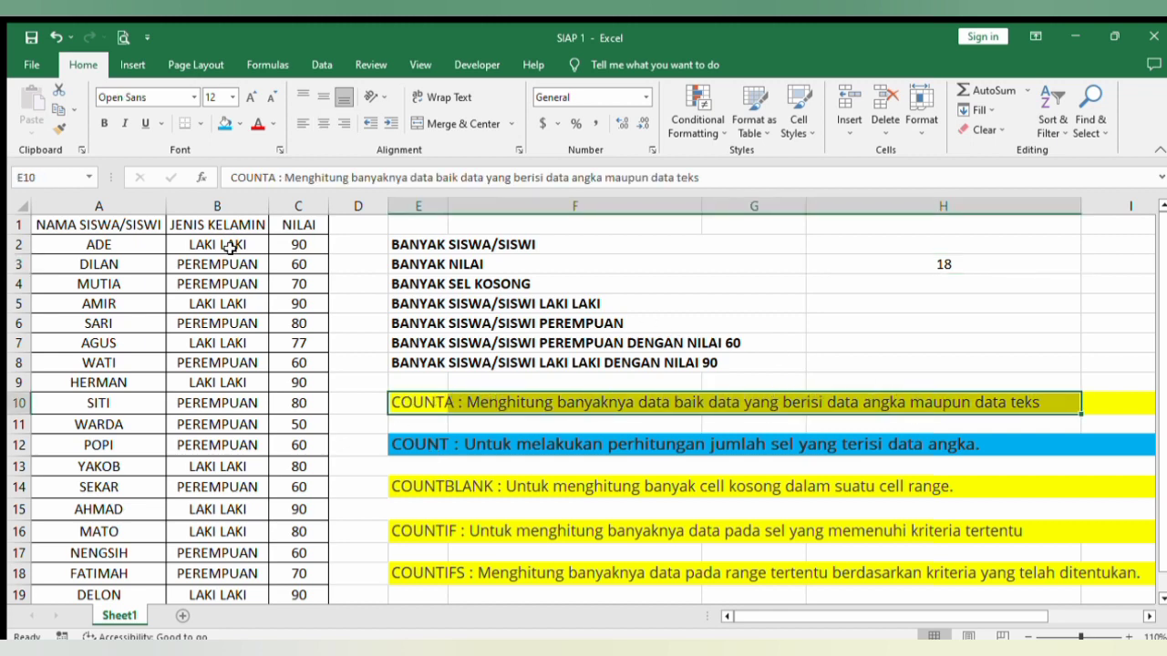
click(225, 127)
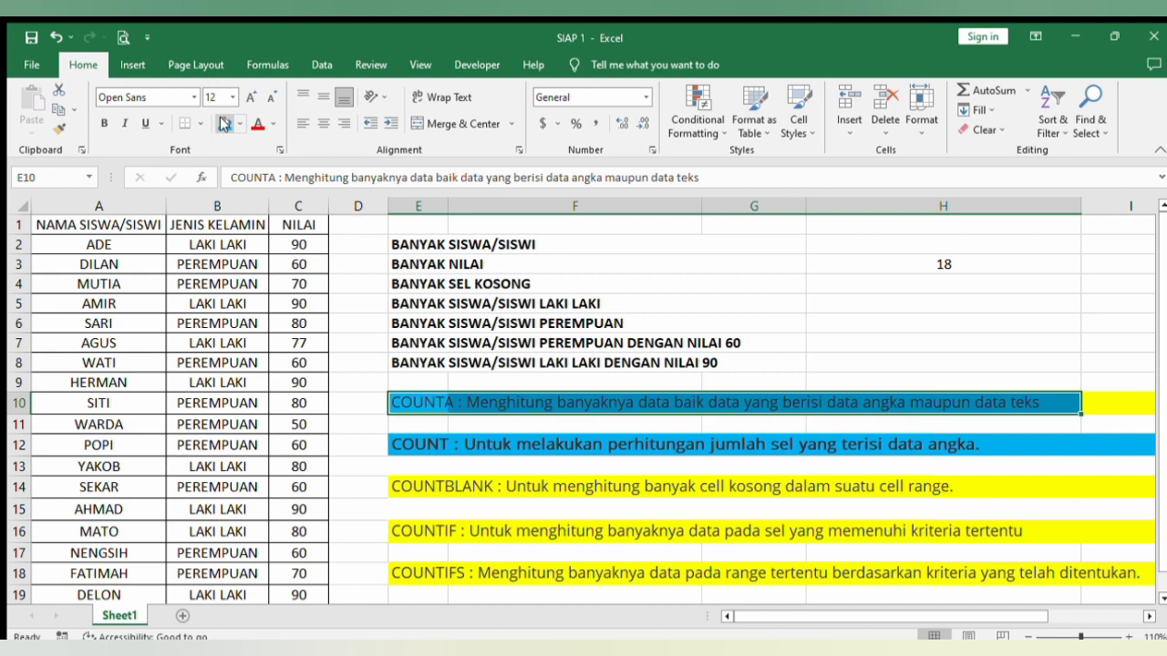
click(538, 425)
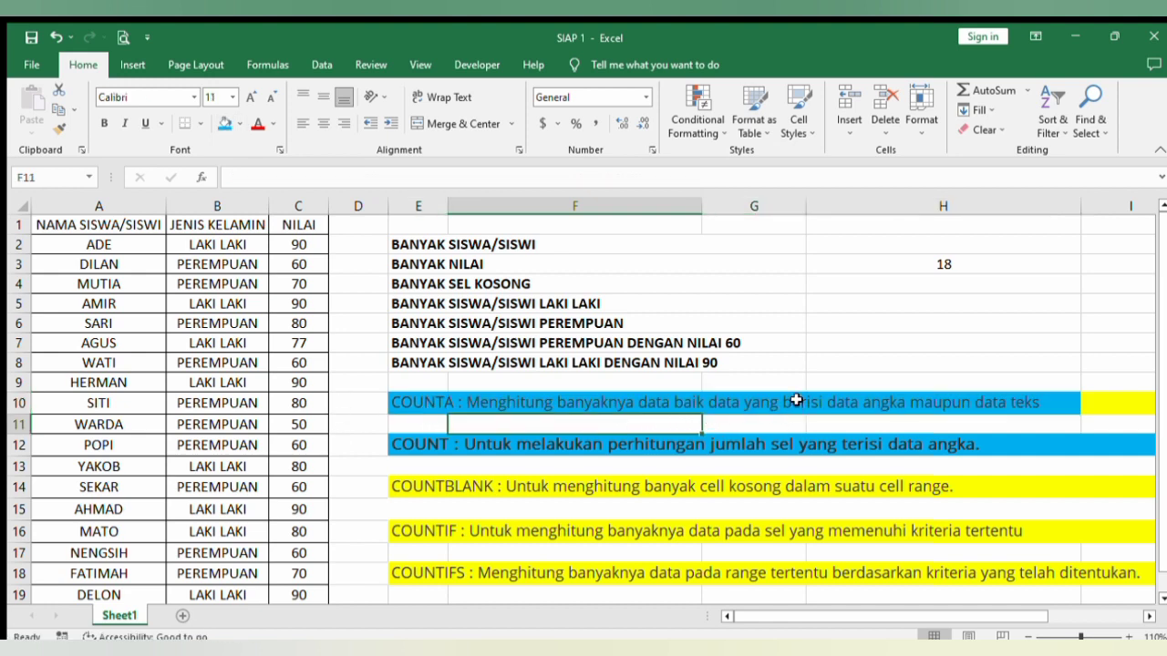
click(408, 403)
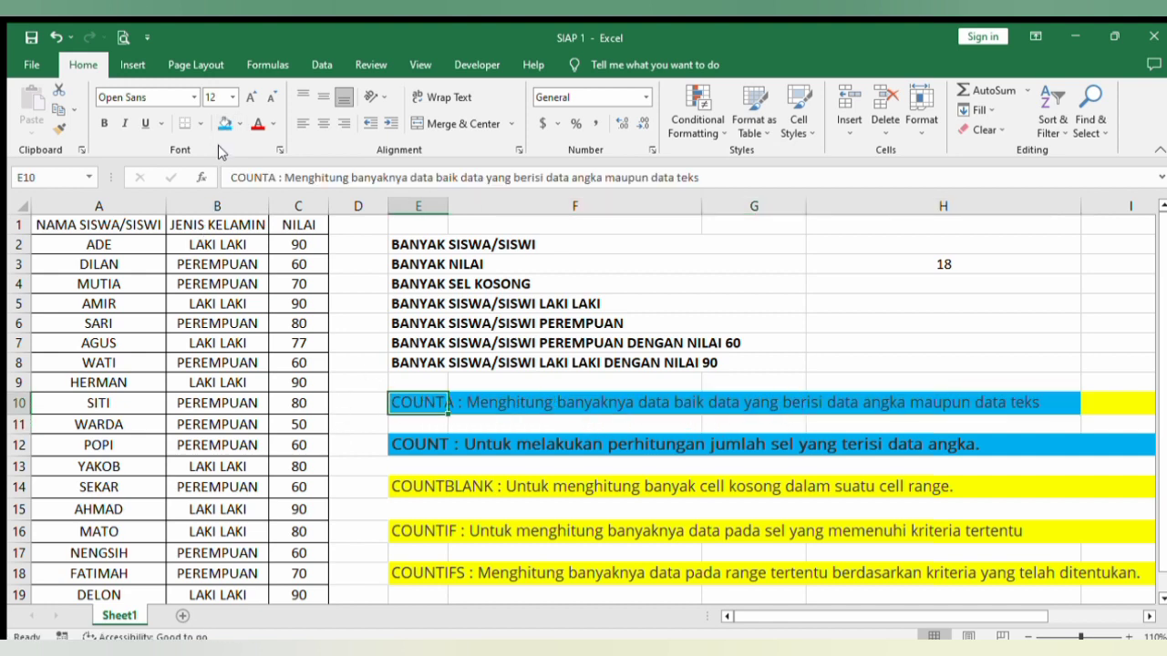
click(106, 125)
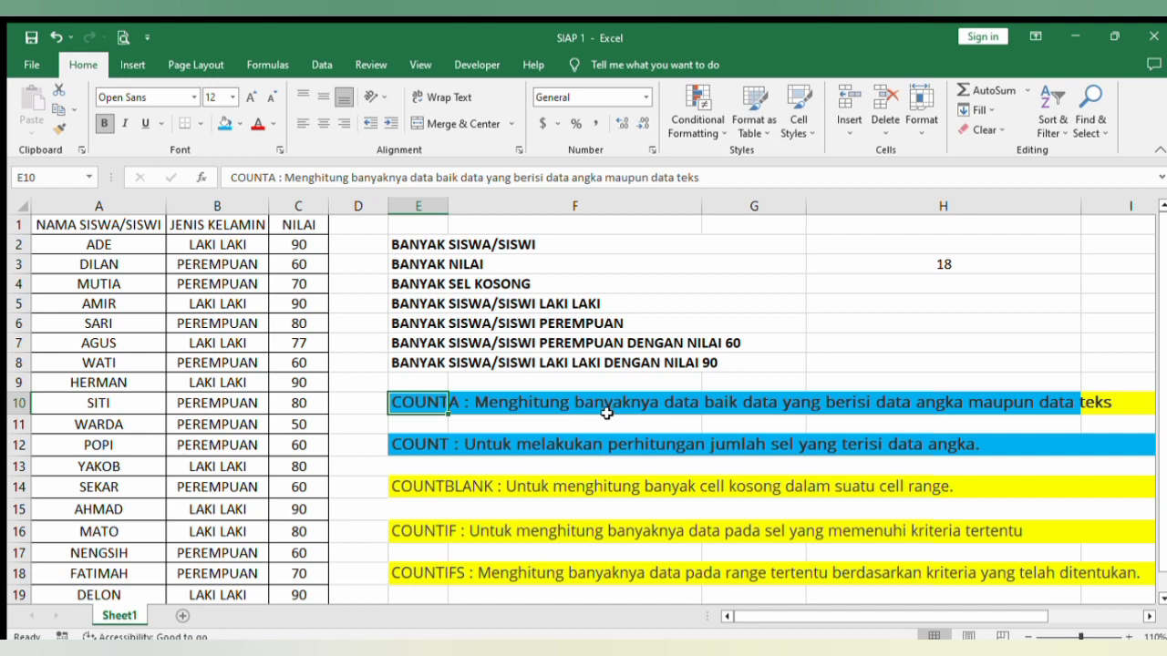
- Enter =COUNTA(A2:A19) in H2 to count the students for BANYAK SISWA/SISWI
click(477, 241)
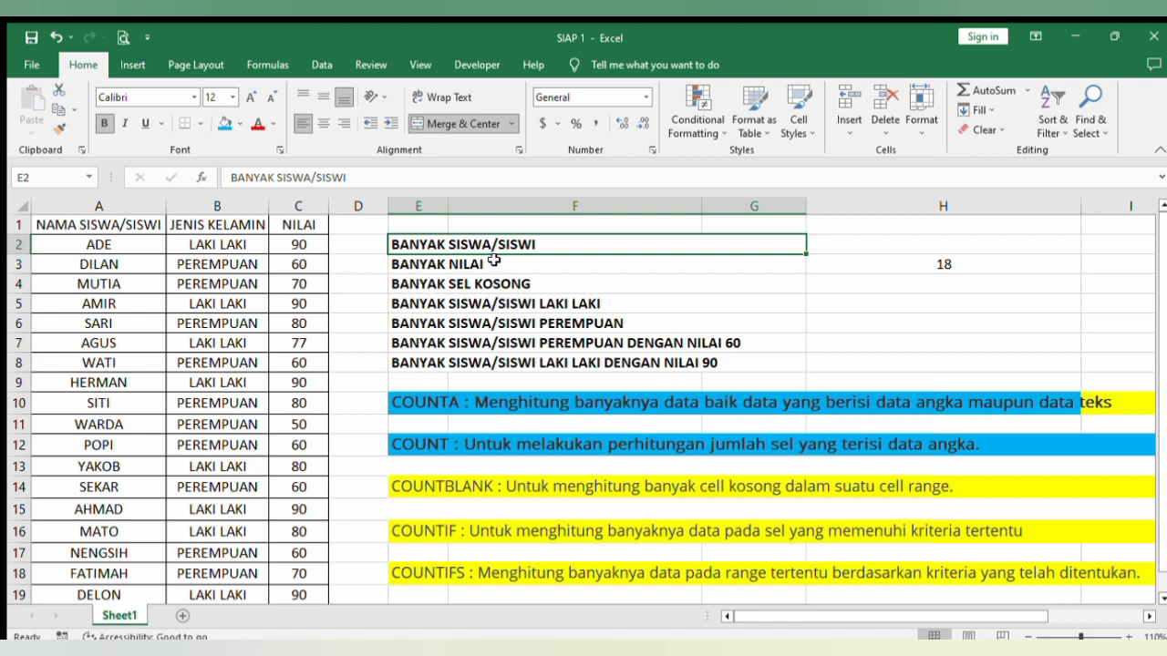
click(883, 246)
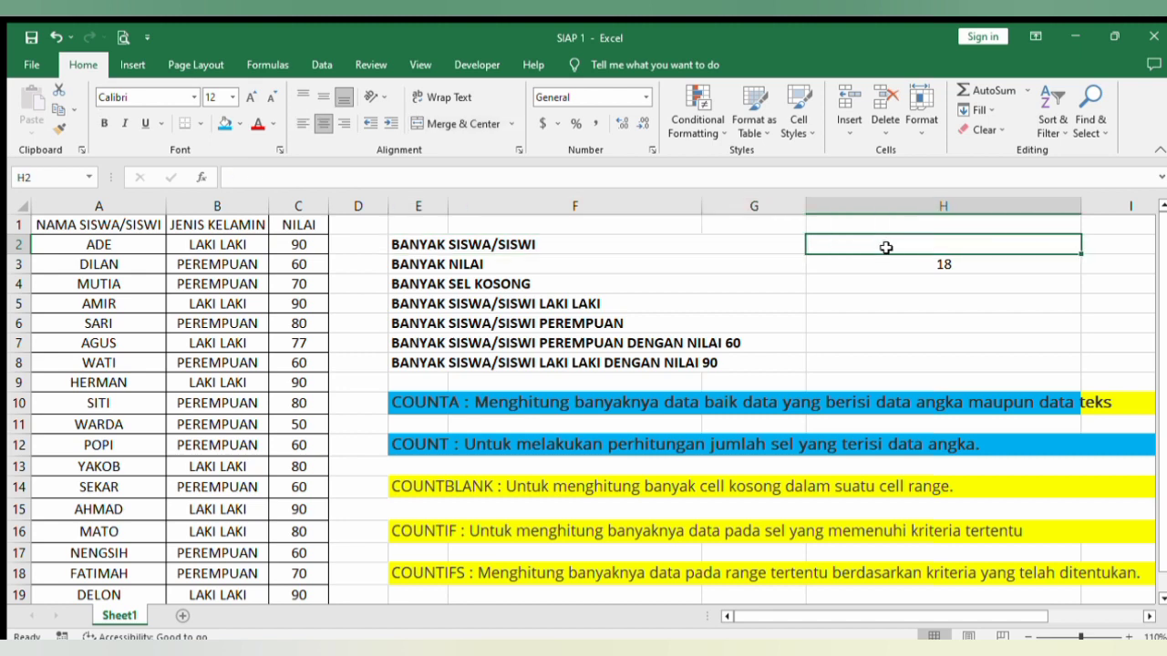
text(=co)
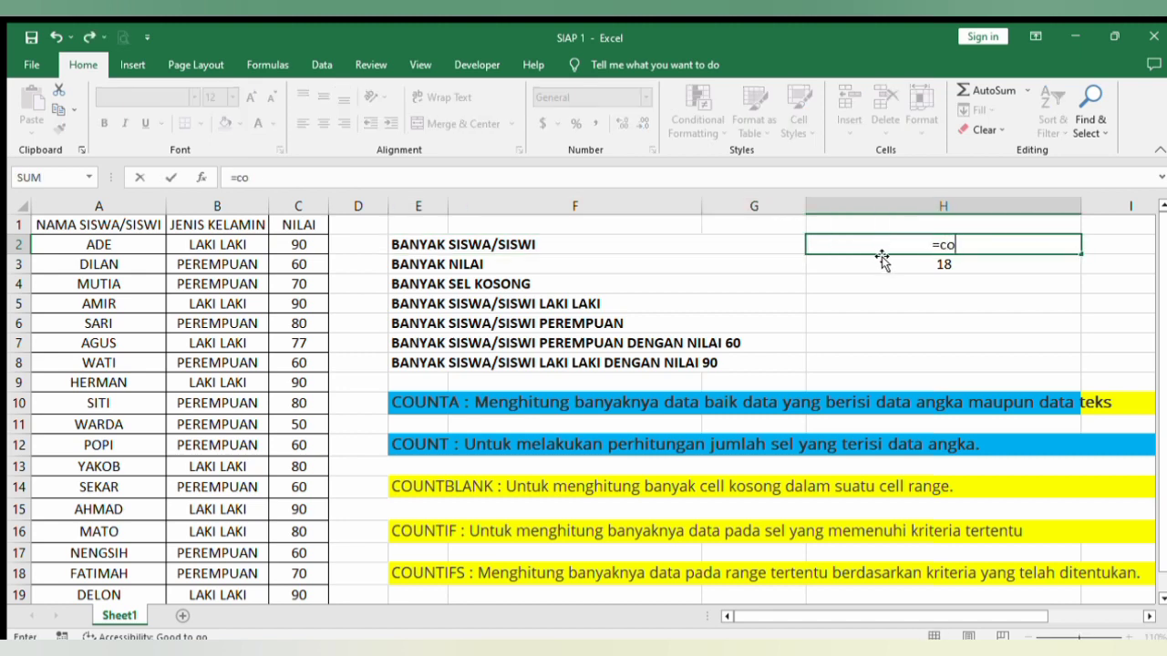
text(u)
key(Down)
key(Tab)
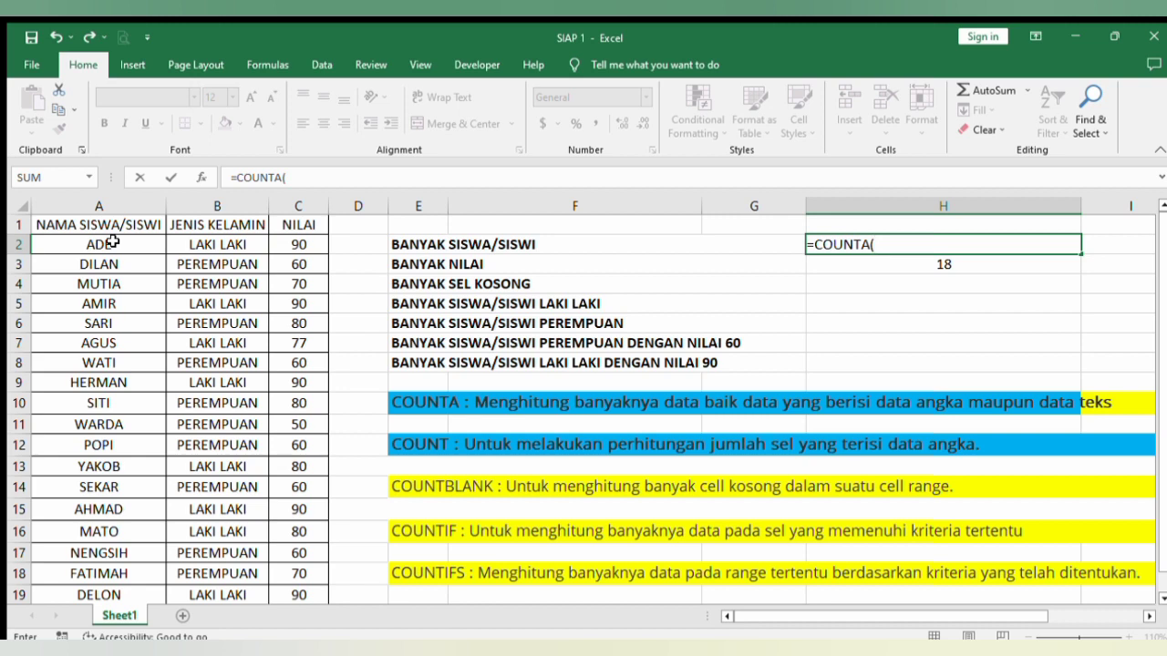
drag(111, 242, 109, 593)
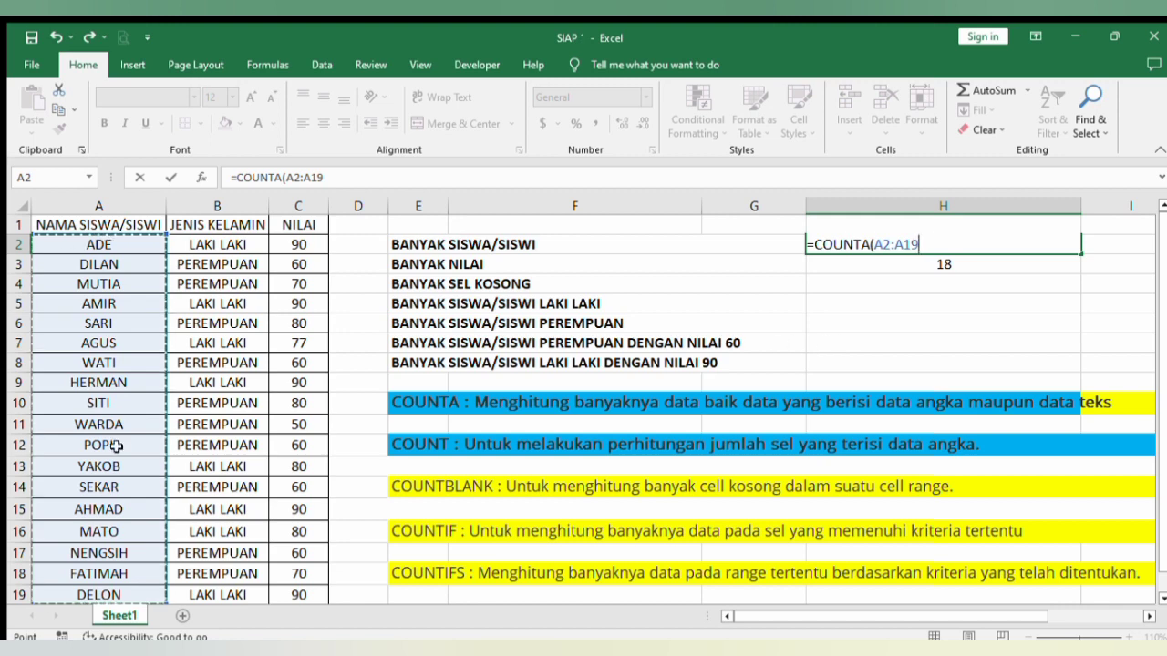
key(Return)
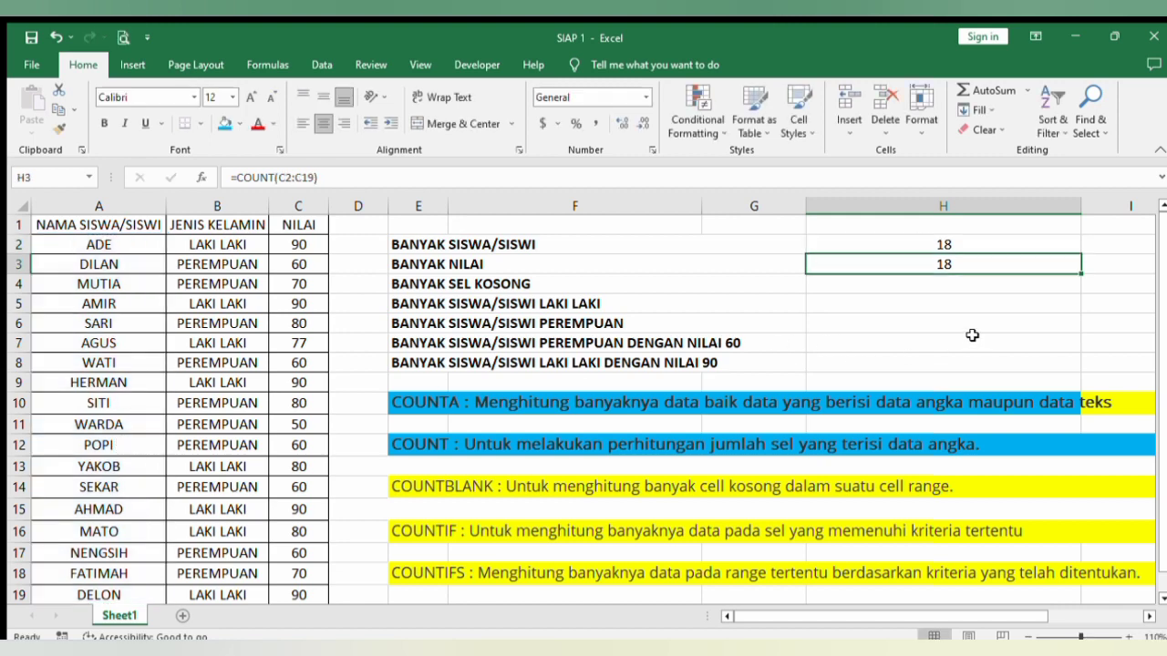
click(963, 246)
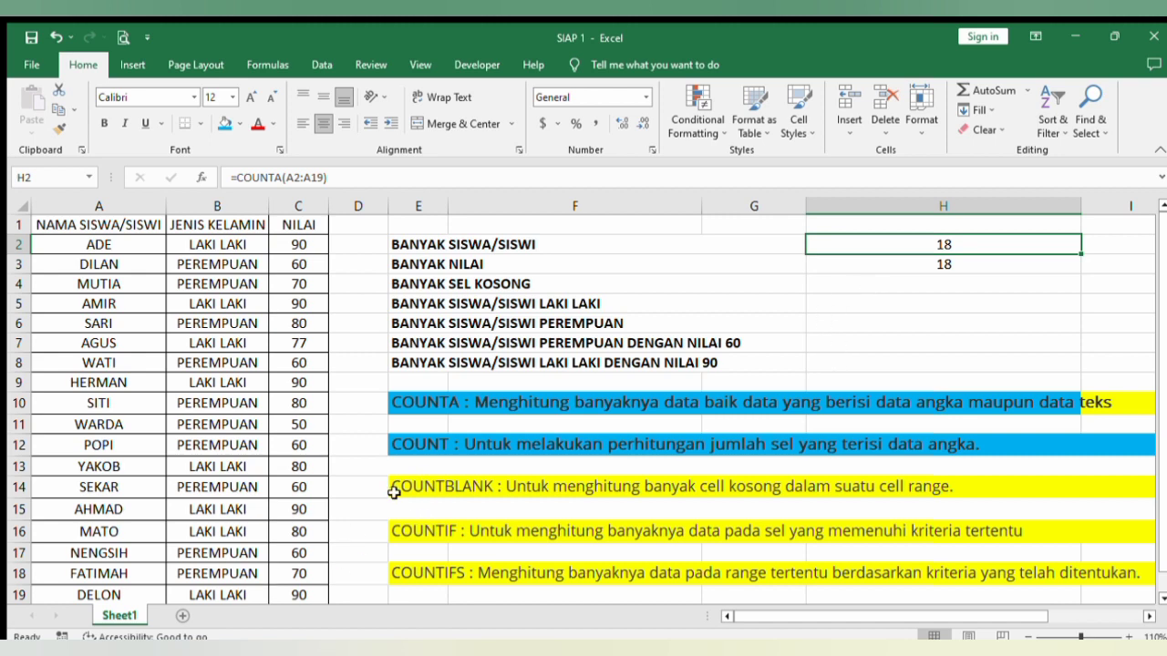
- Fill the COUNTBLANK description in row 14 with blue and make its text bold
drag(394, 493, 1106, 484)
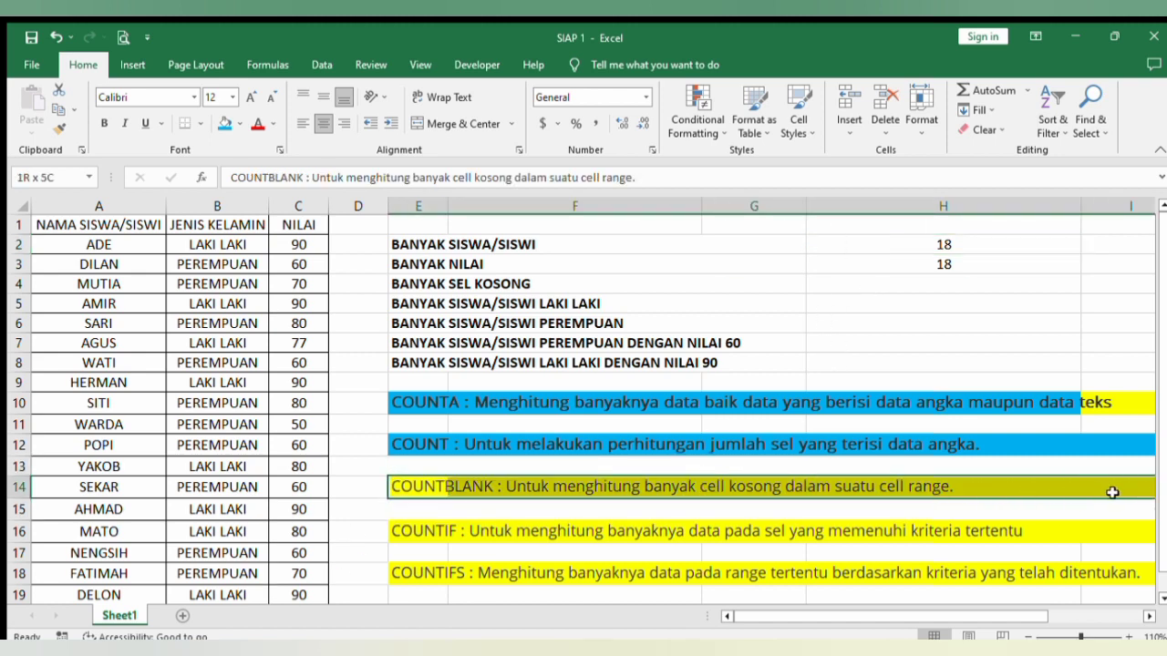
click(223, 125)
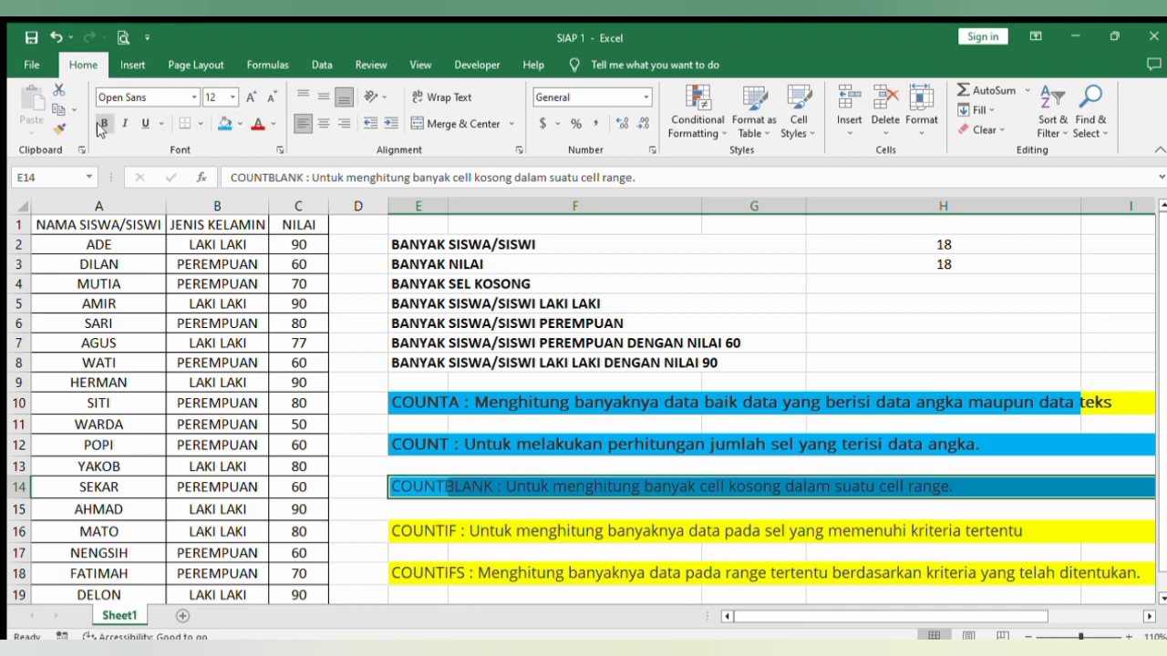
click(104, 123)
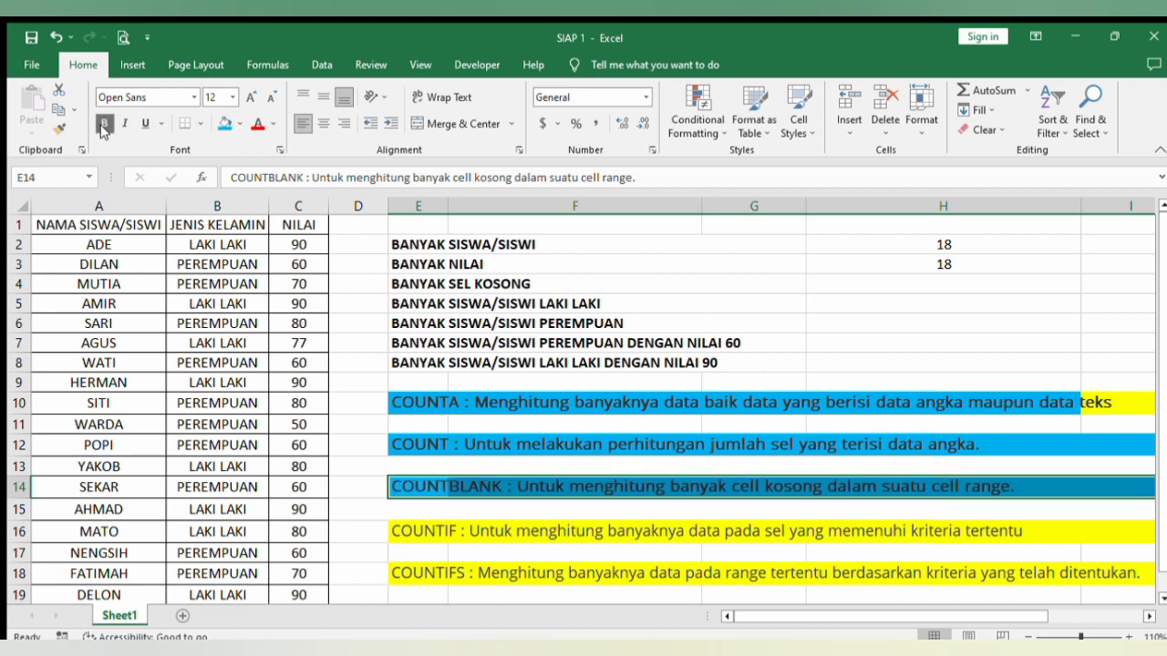
click(435, 506)
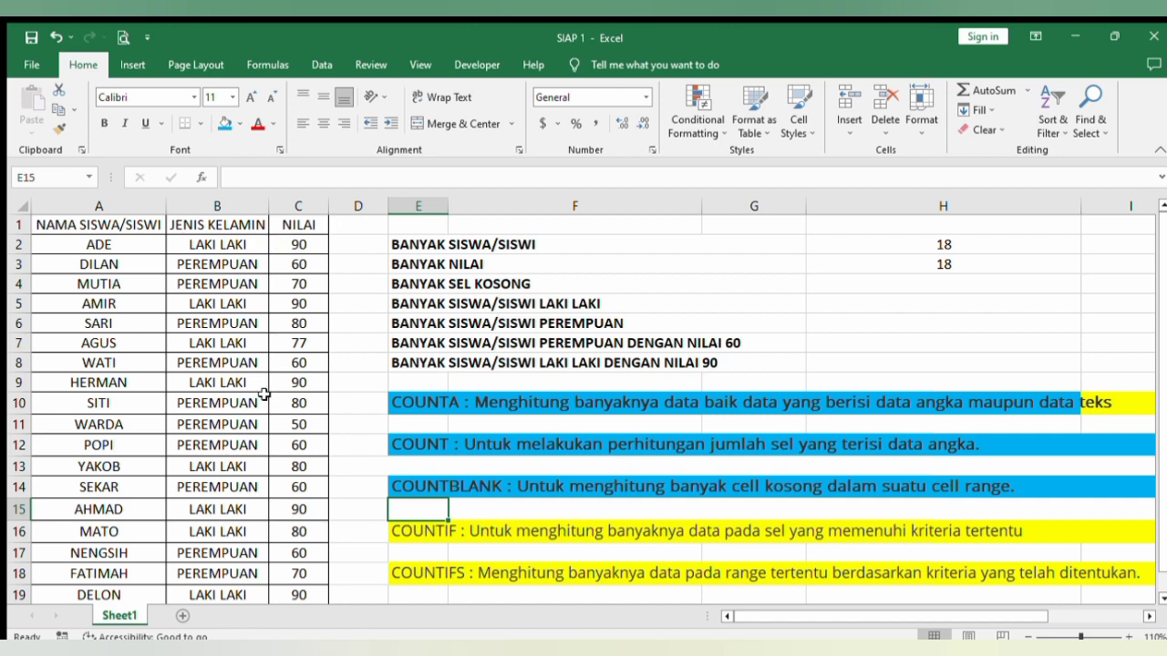
- Enter =COUNTBLANK(A2:C19) in H4 to count the empty cells for BANYAK SEL KOSONG
click(453, 283)
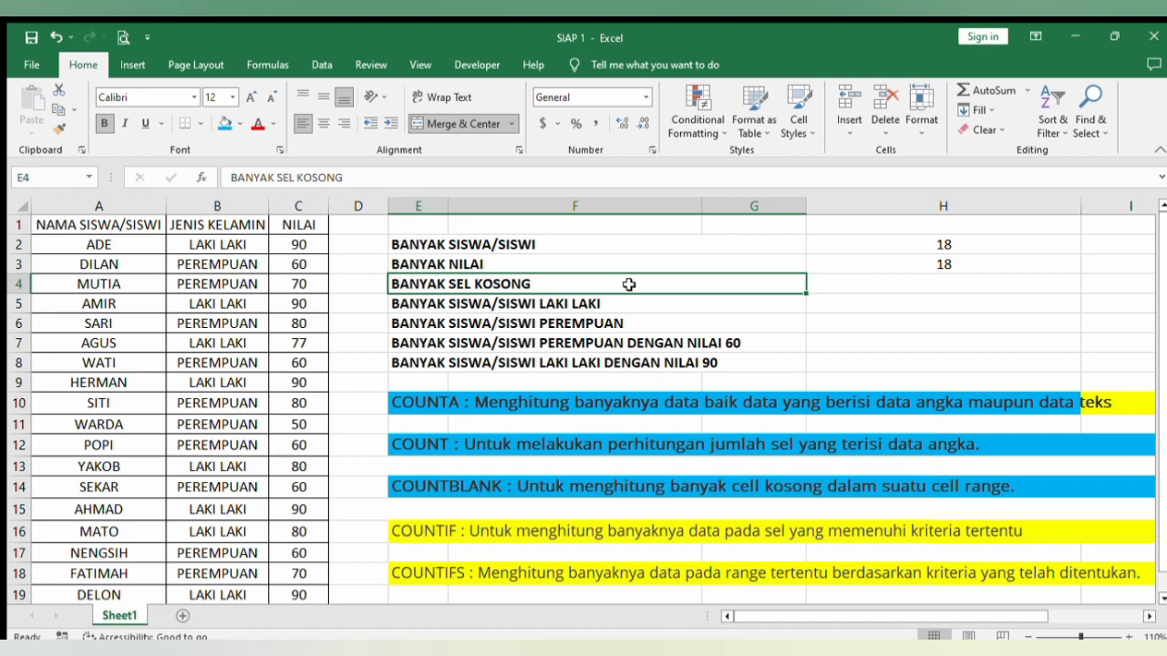
click(898, 282)
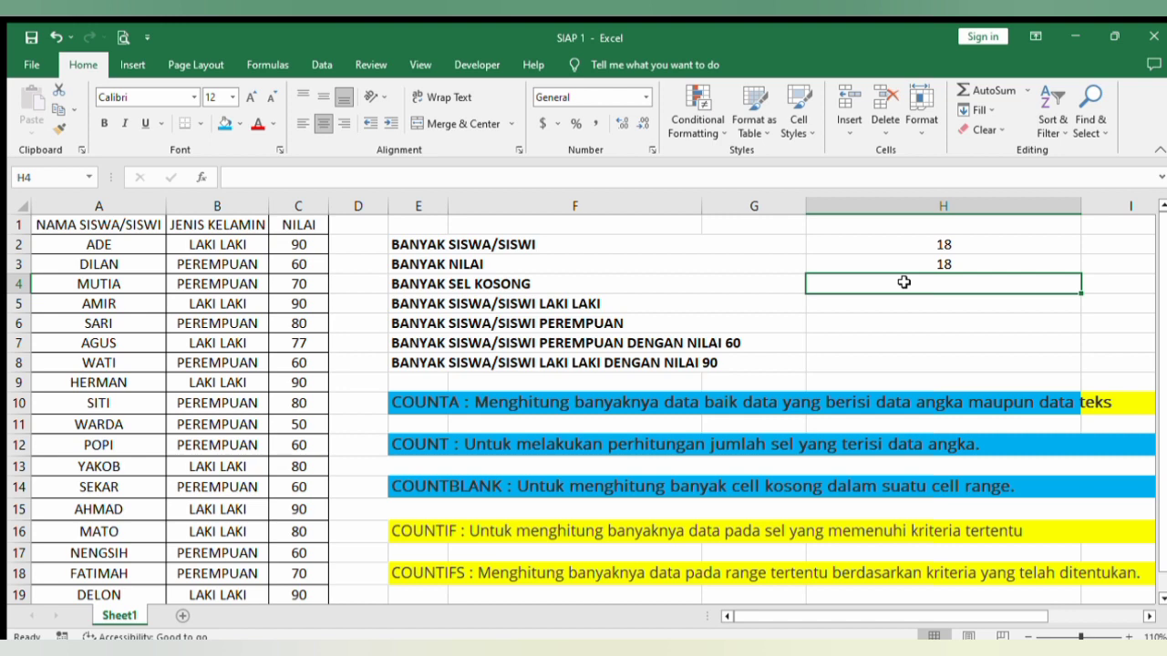
text(=co)
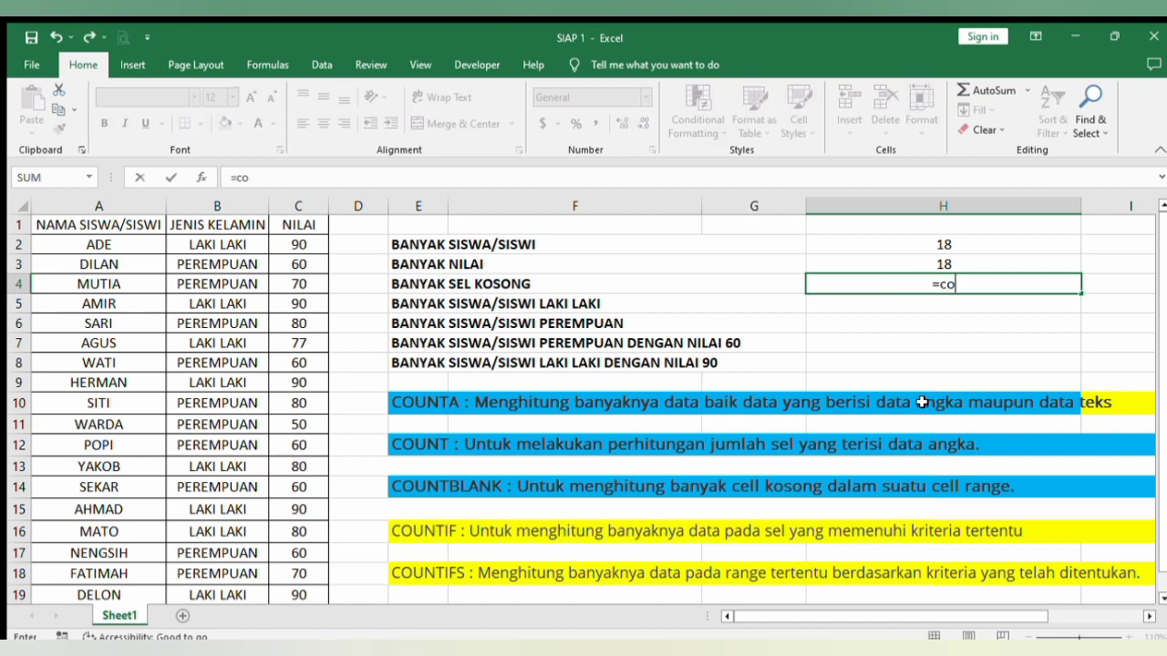
text(unt)
double_click(896, 333)
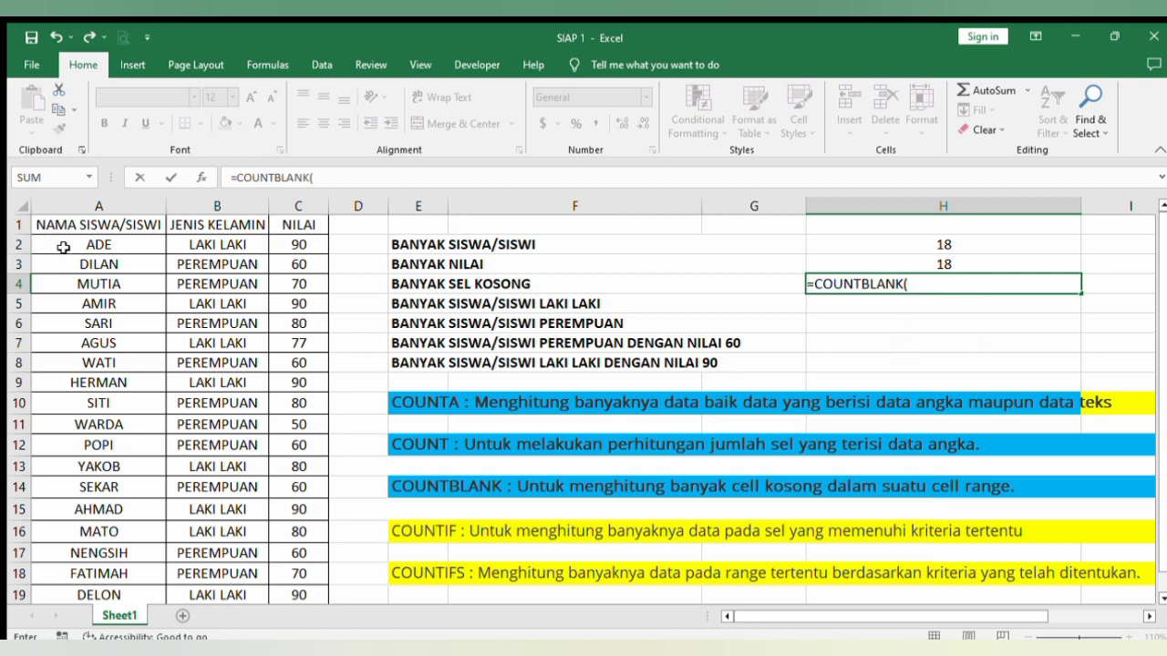
drag(57, 244, 294, 593)
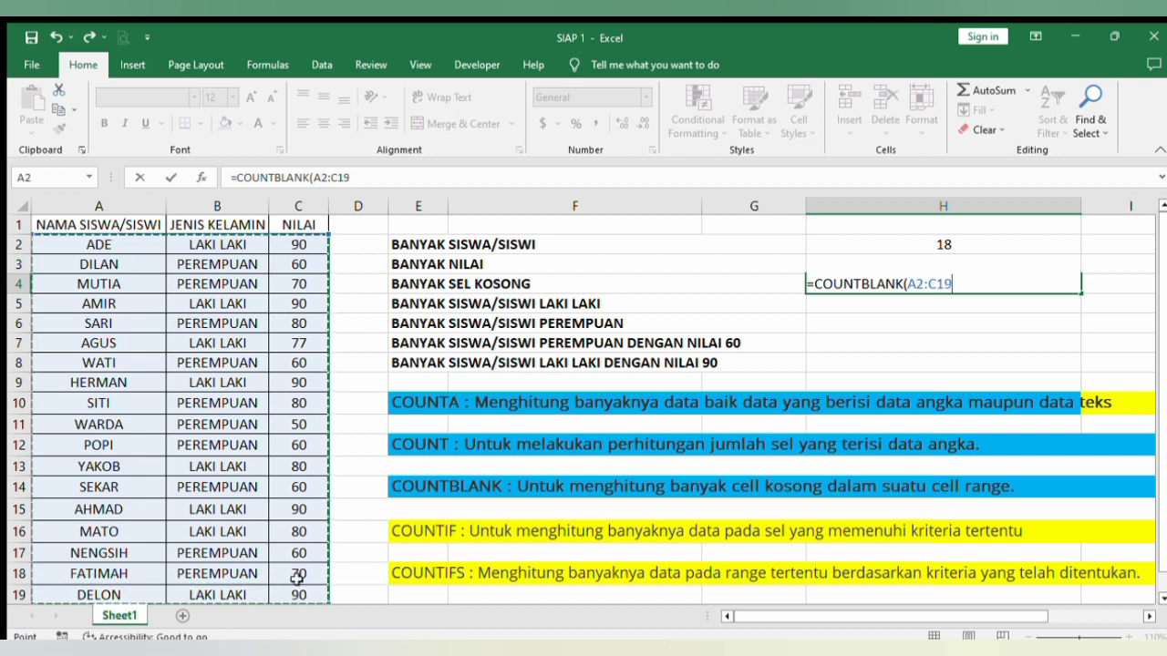
key(Return)
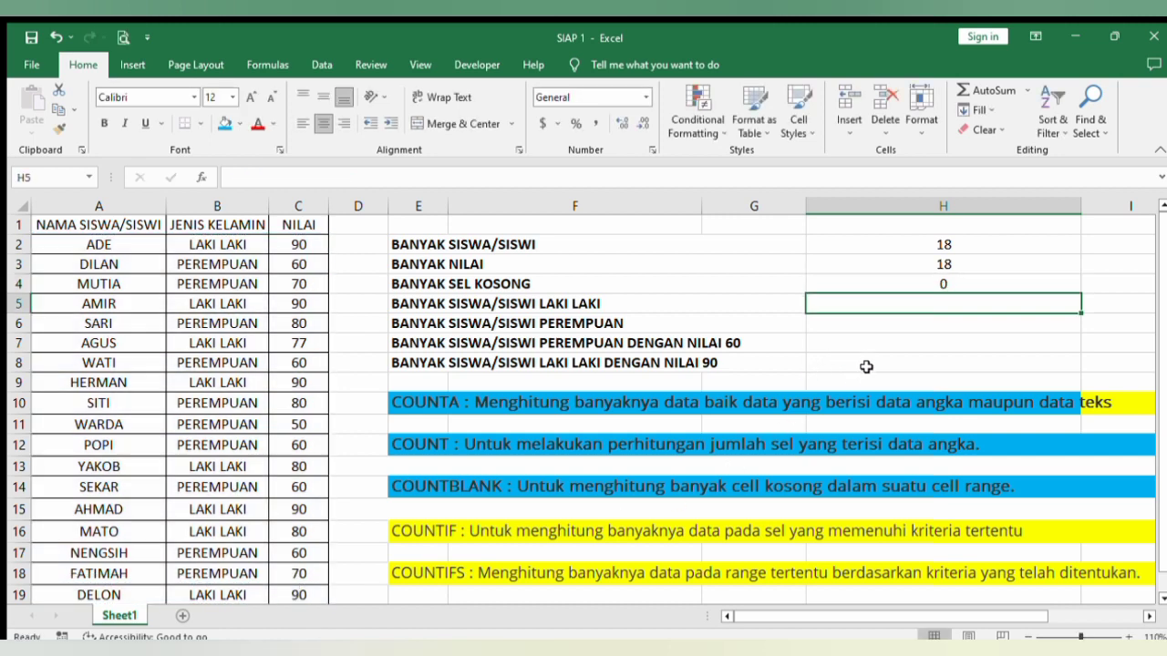
click(926, 288)
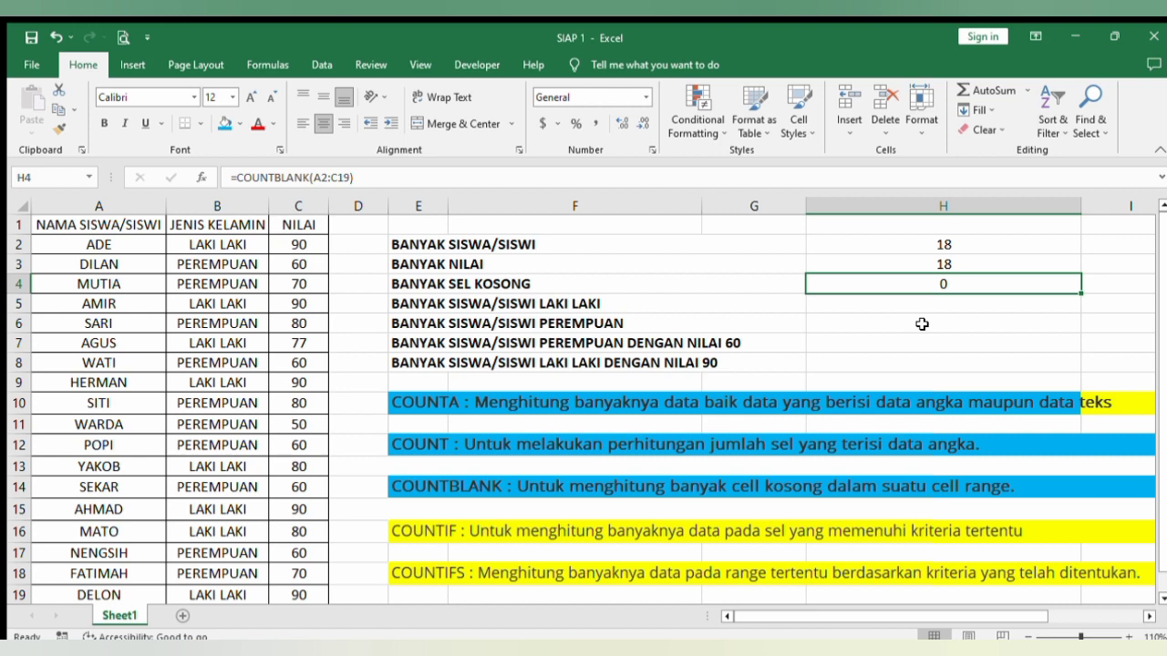
- Test the blank count by clearing the score in C2 and the gender in B3, and undo both deletions
click(300, 246)
key(Delete)
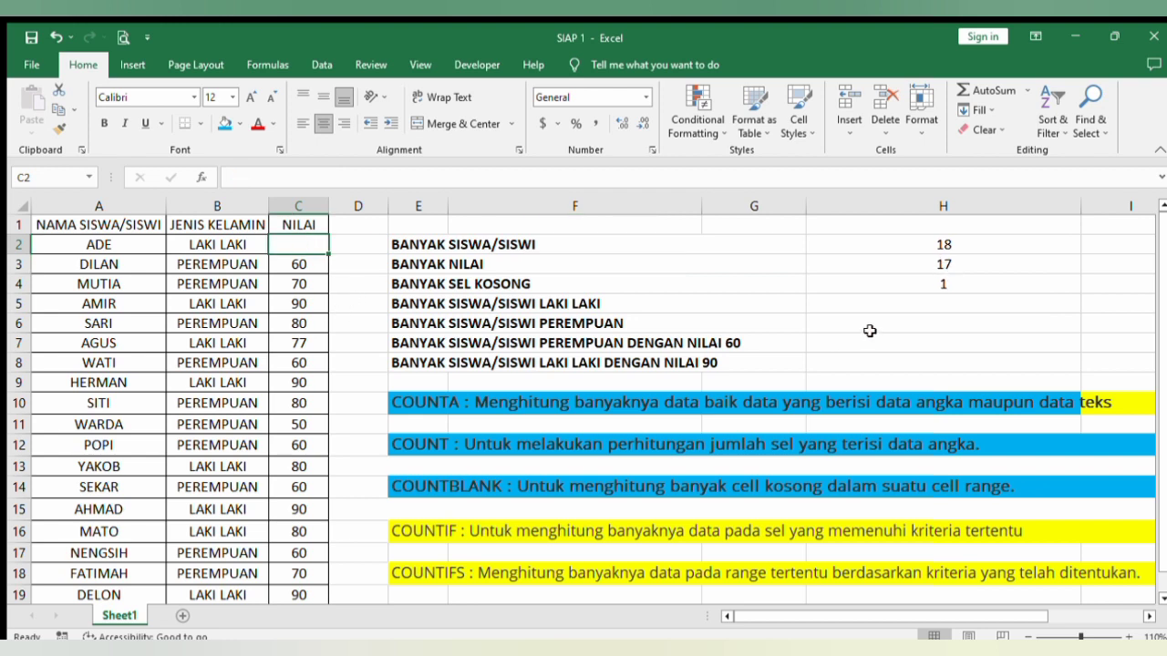
click(909, 283)
click(227, 264)
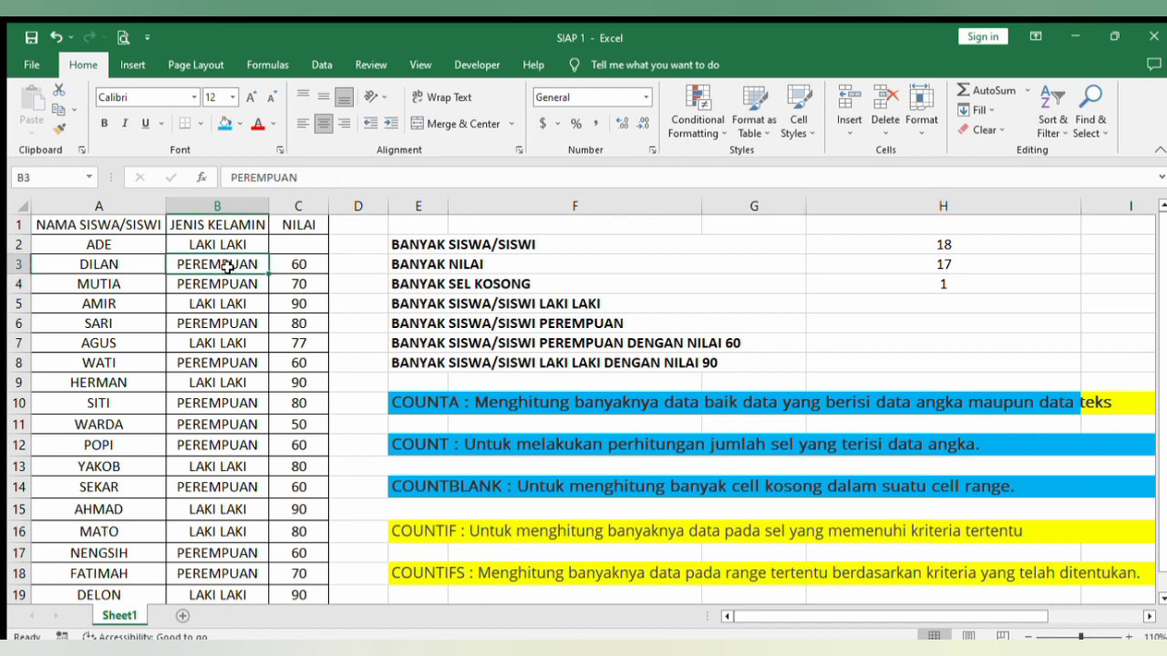
key(Delete)
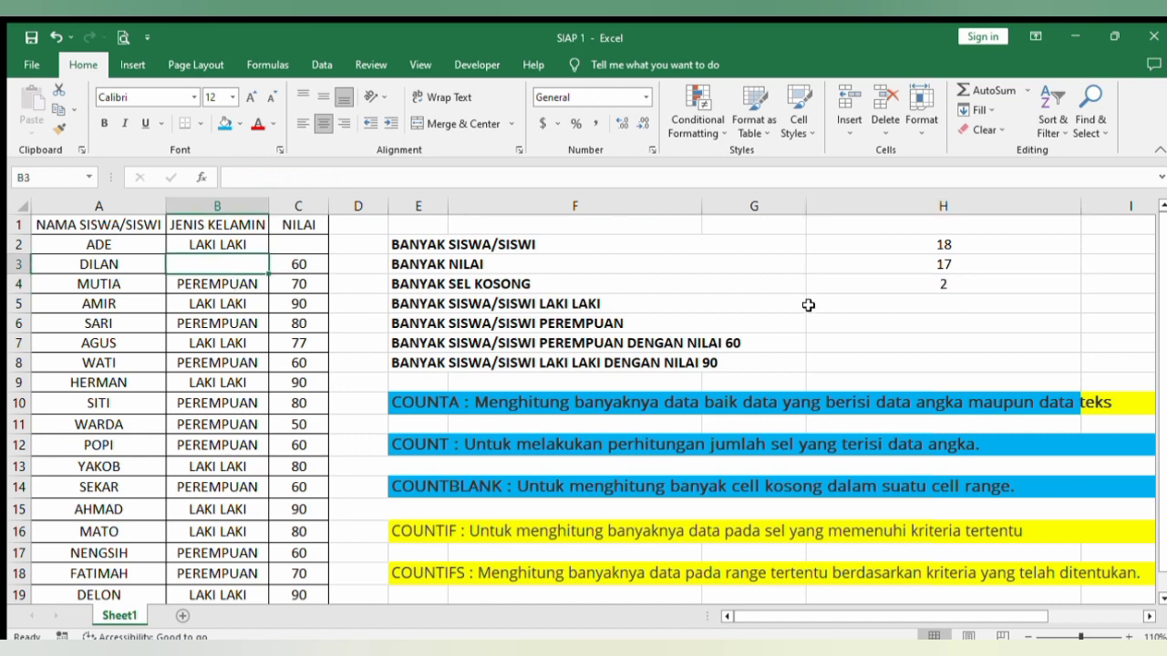
key(ctrl+z)
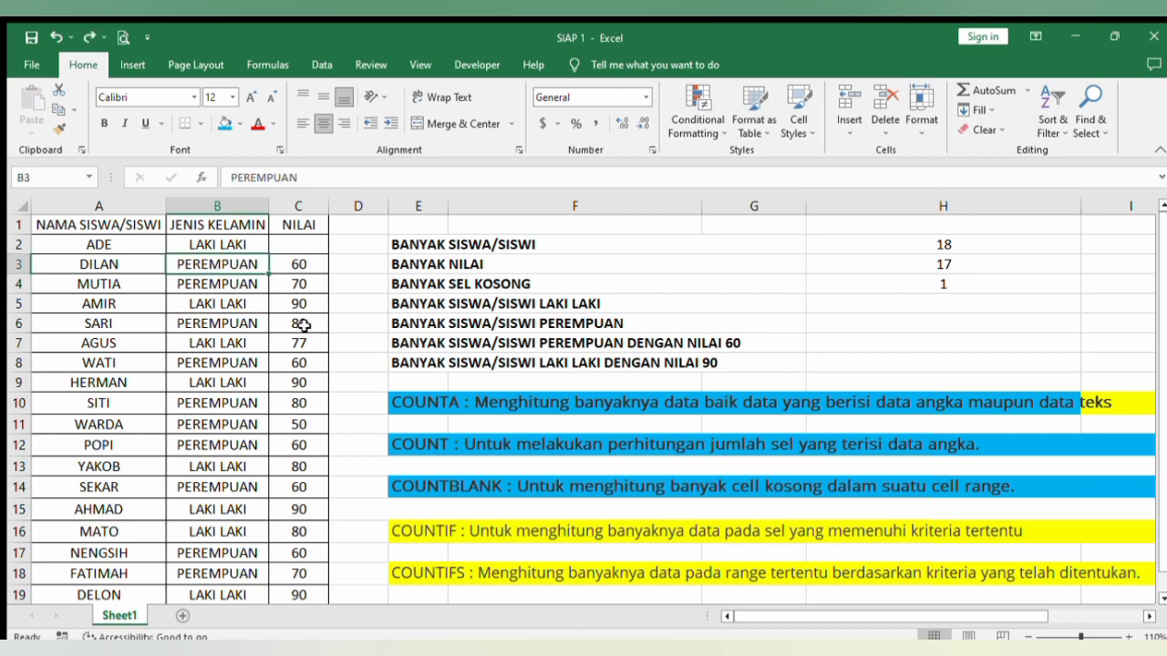
key(ctrl+z)
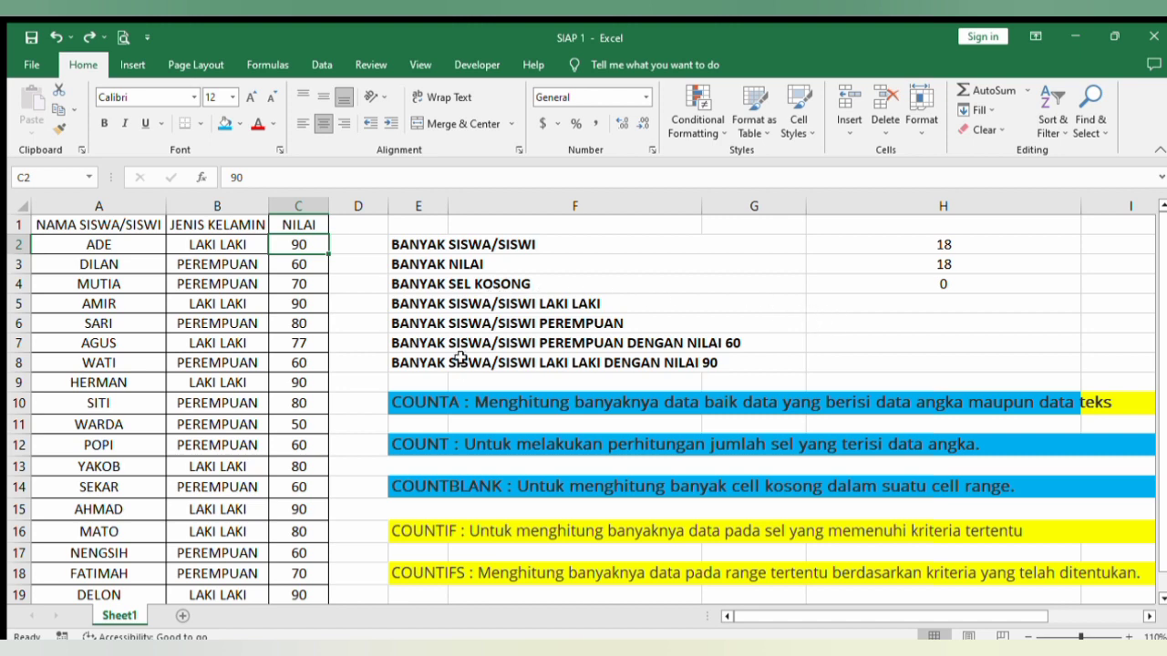
- Make the COUNTIF description in row 16 and the COUNTIFS description in row 18 bold
drag(425, 494, 966, 518)
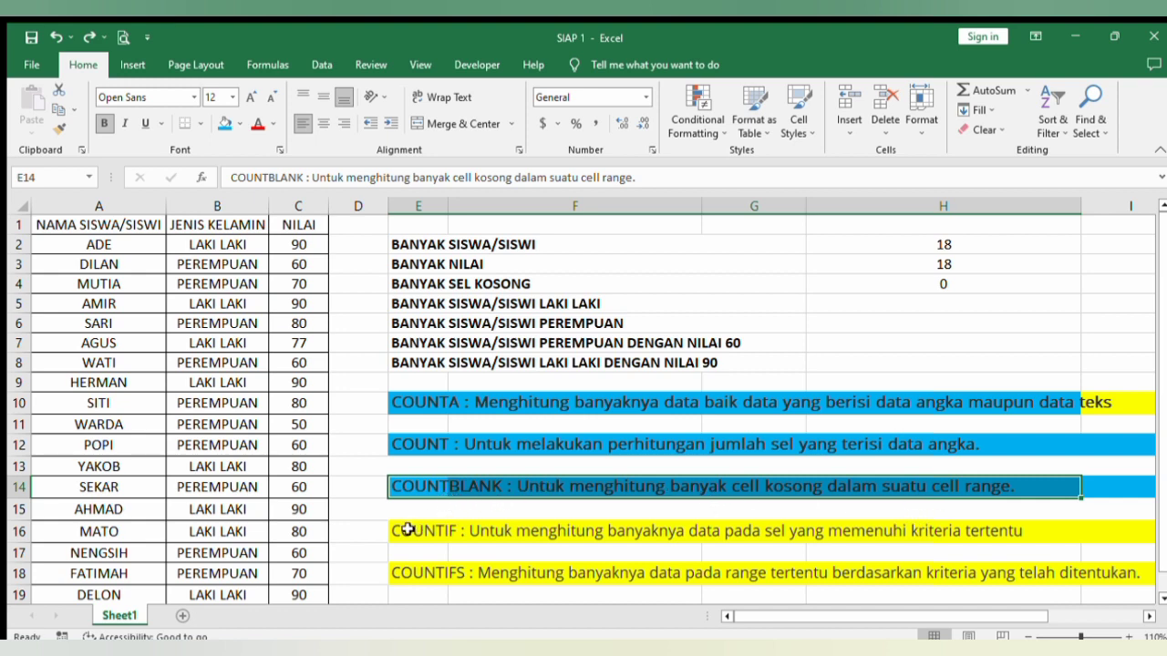
drag(405, 530, 1014, 581)
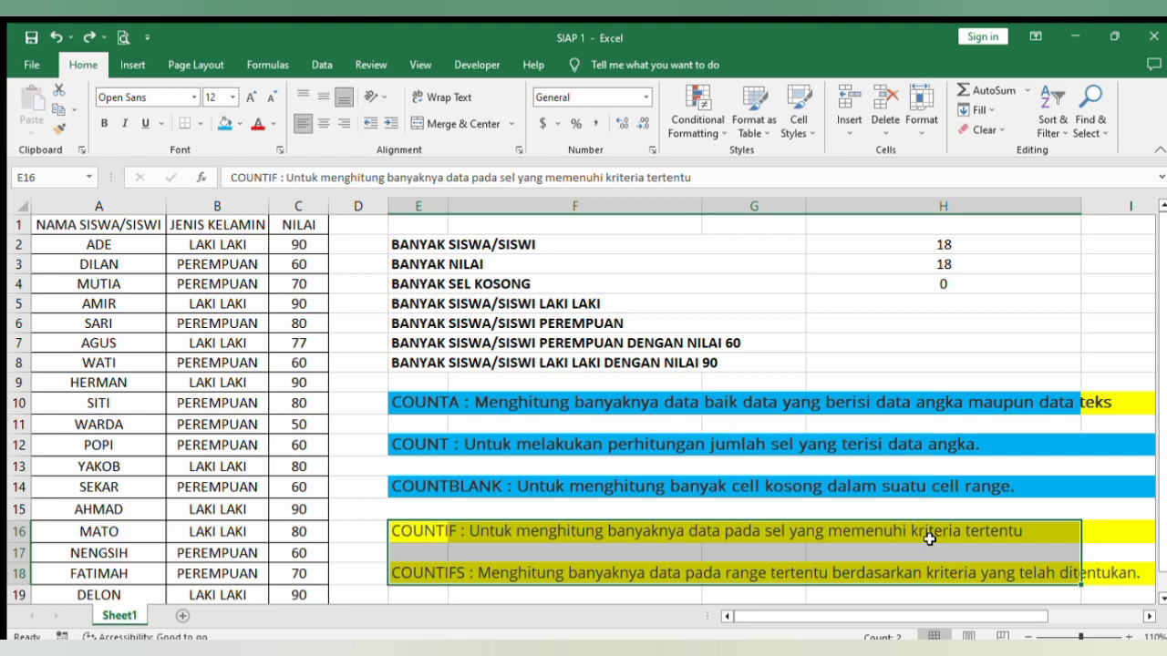
drag(428, 538, 971, 537)
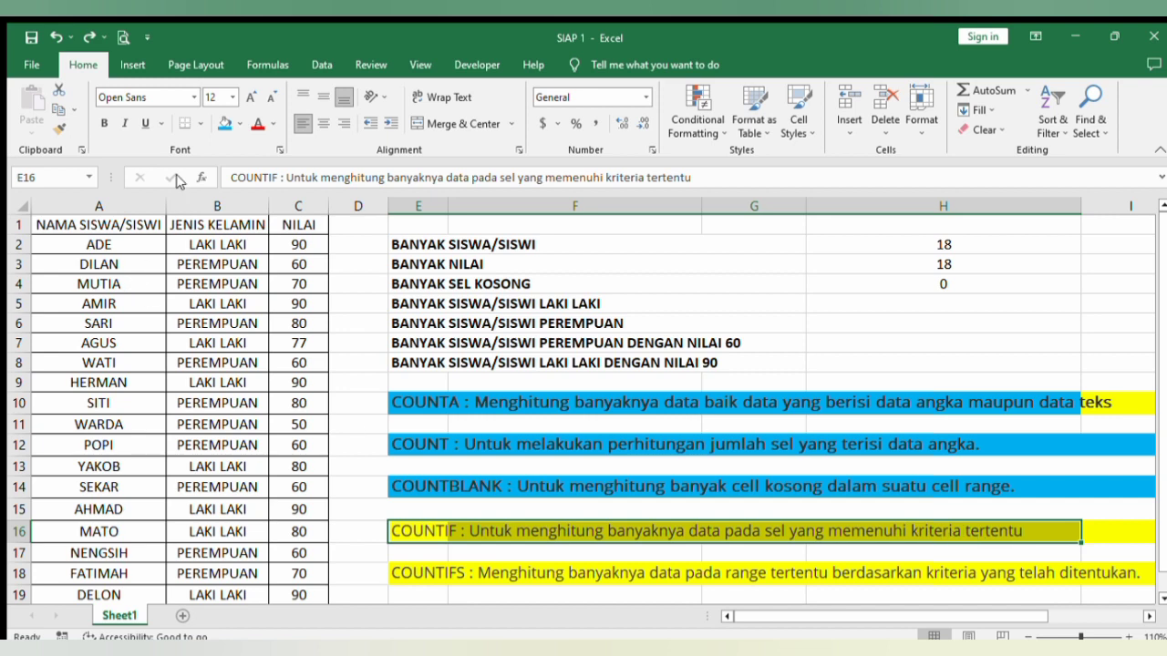
click(104, 123)
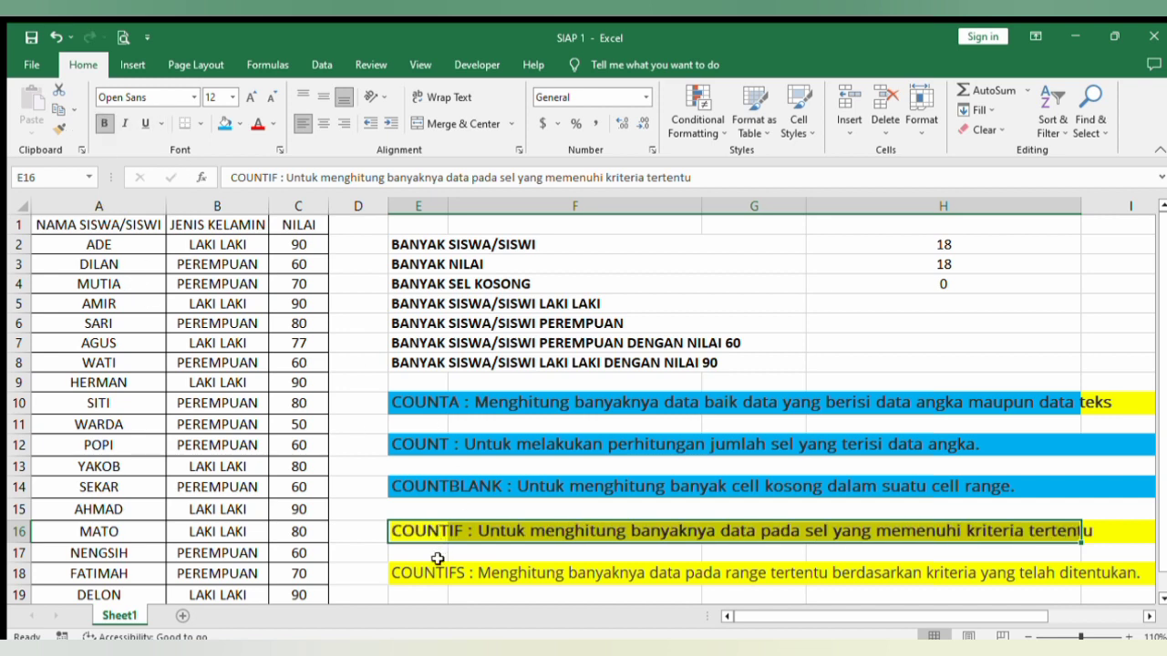
drag(405, 573, 971, 575)
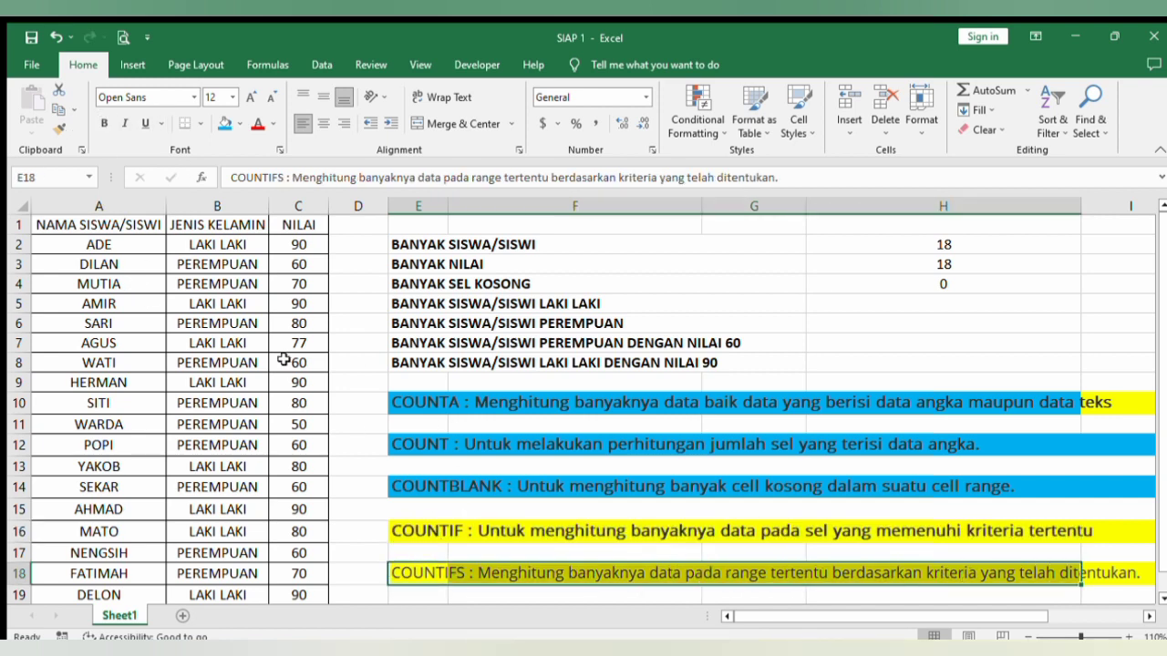
click(104, 123)
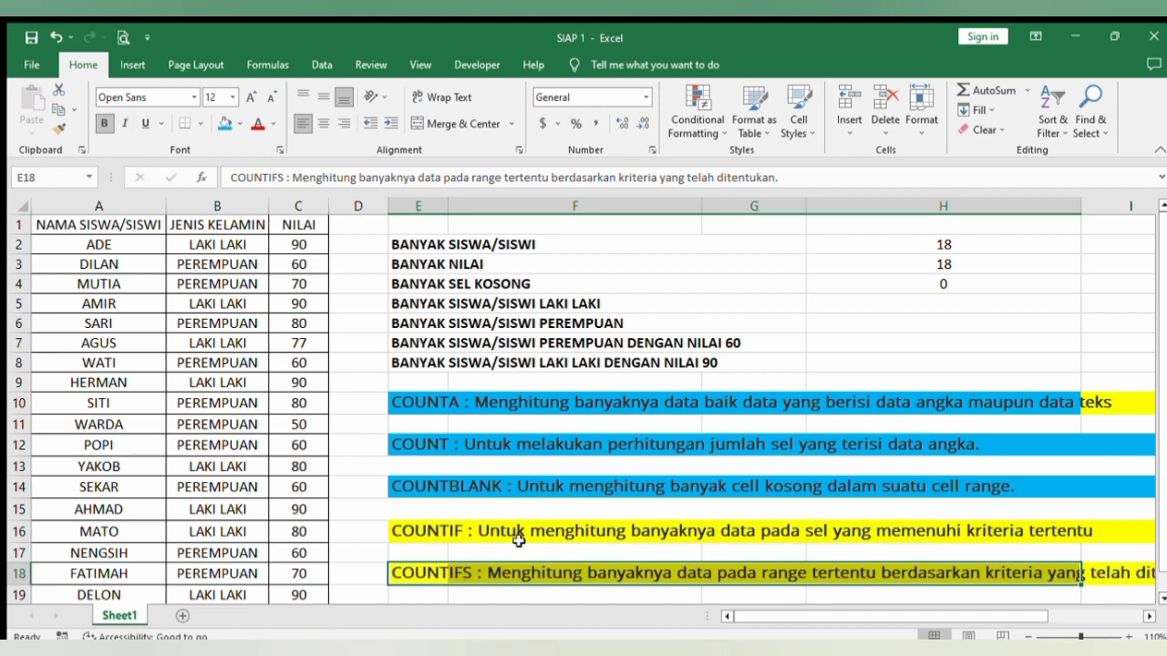
click(562, 533)
click(430, 532)
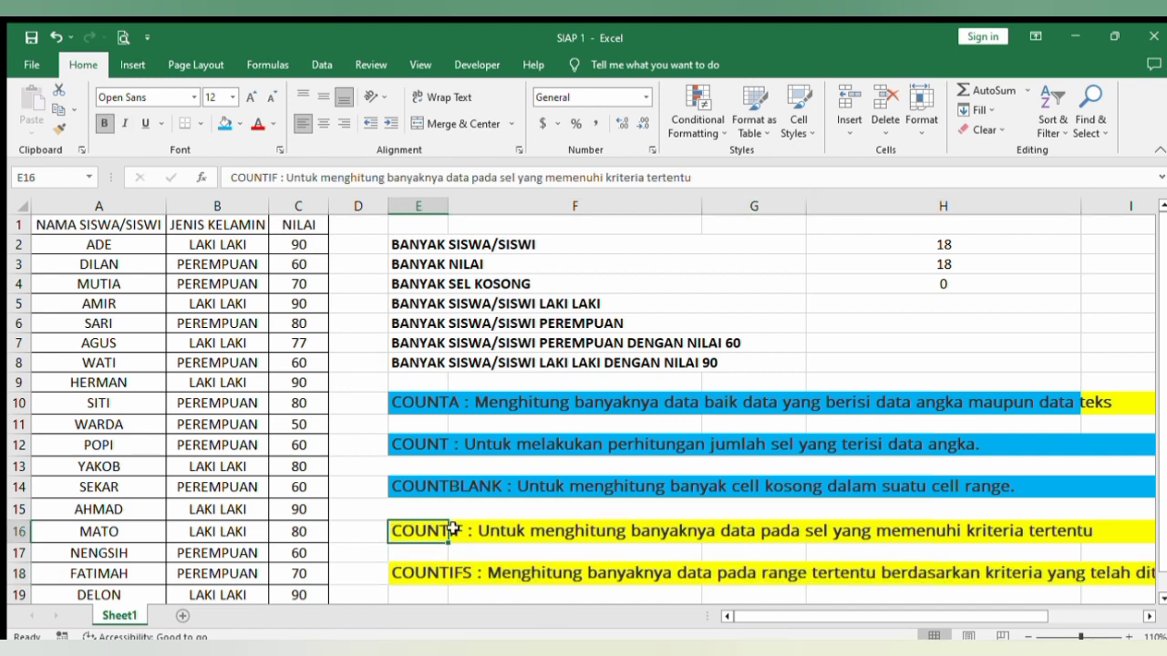
click(421, 573)
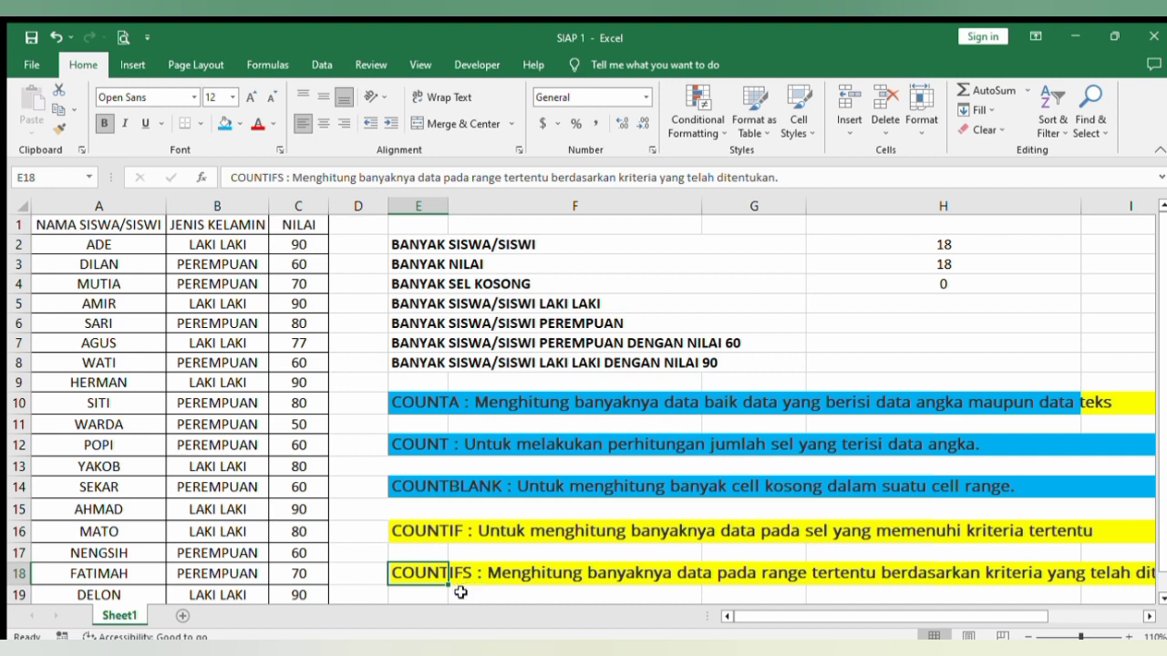
click(431, 529)
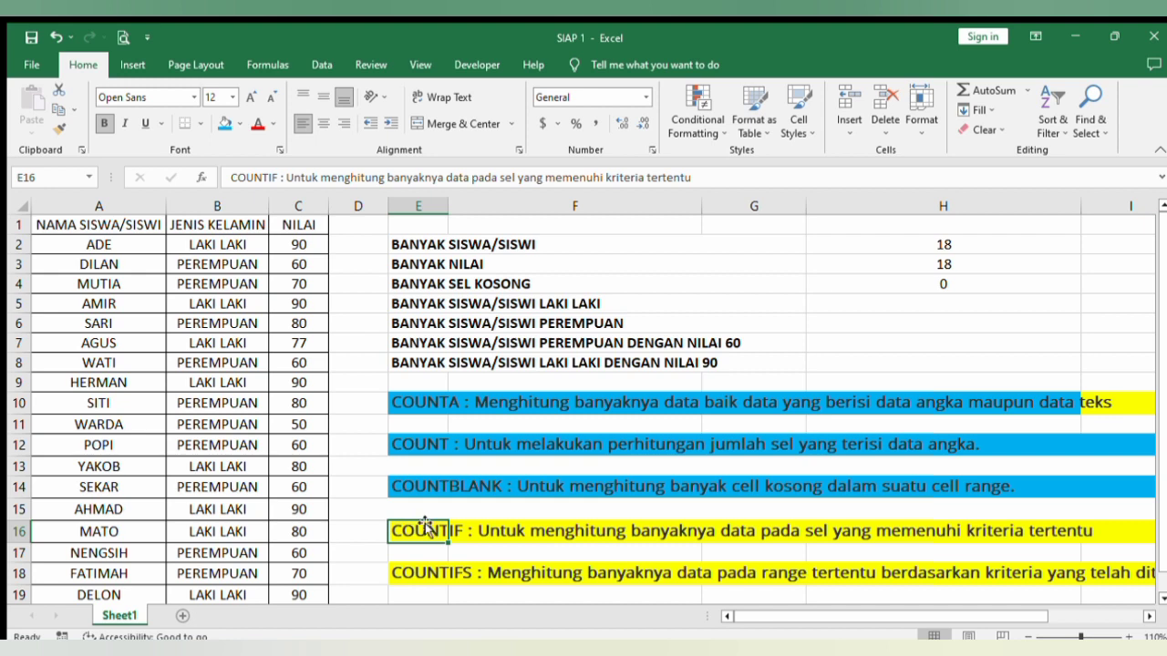
- Enter =COUNTIF(B2:B19;B2) in H5 to count the male students for BANYAK SISWA/SISWI LAKI LAKI
click(448, 305)
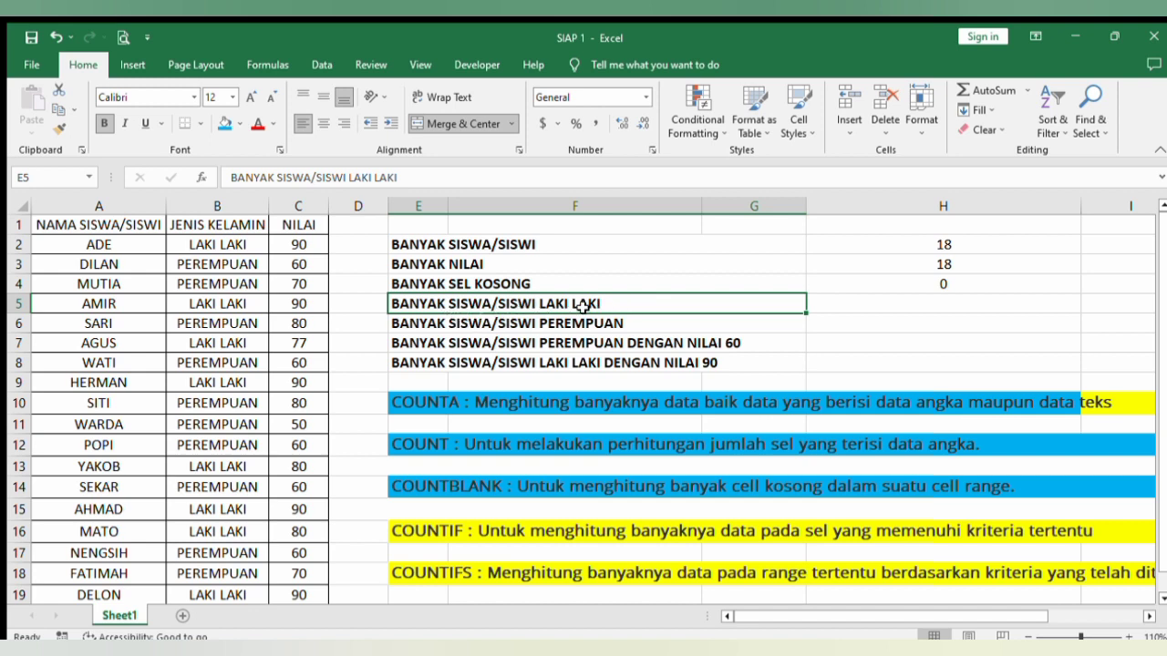
click(913, 303)
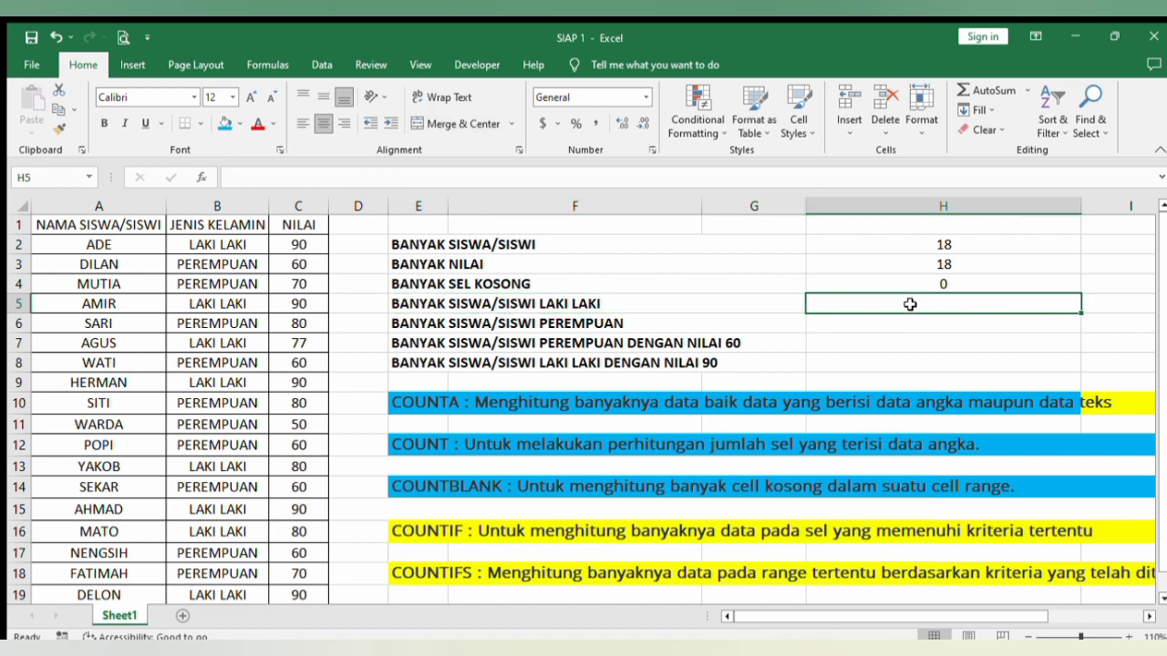
text(=count)
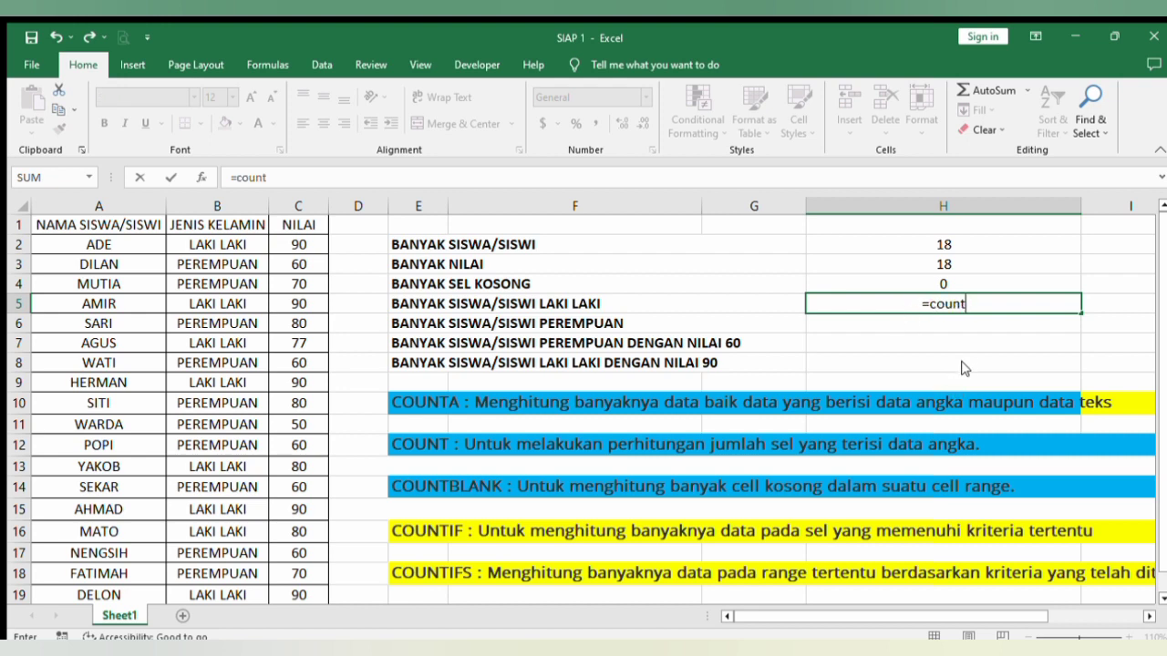
text(if)
key(Tab)
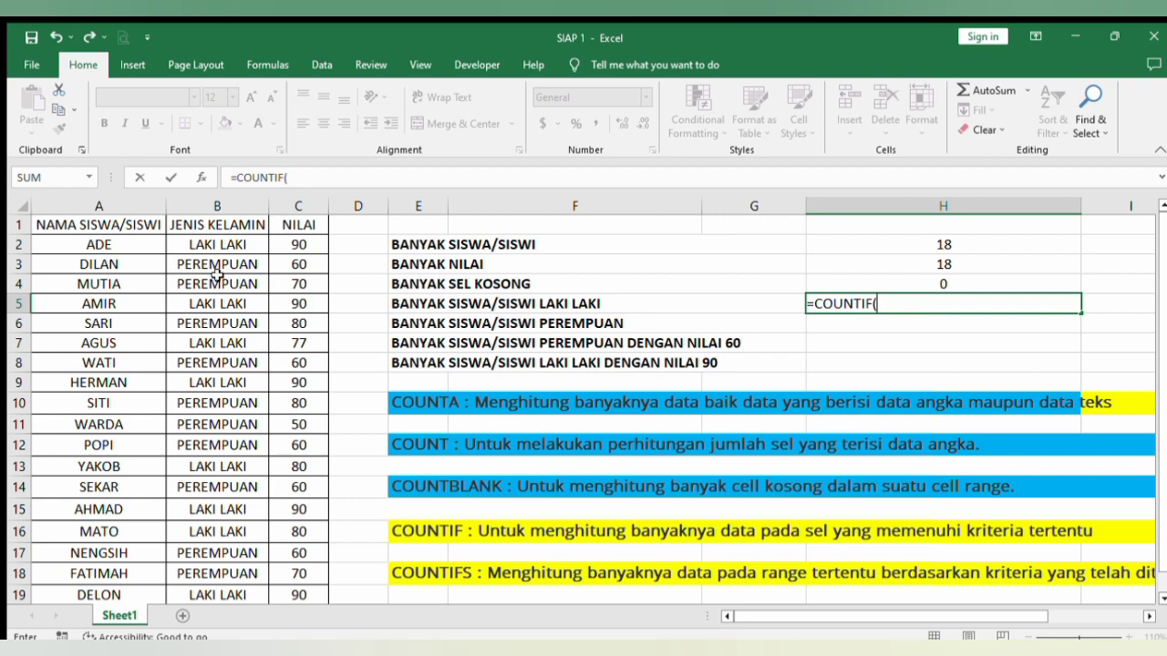
click(202, 243)
drag(202, 263, 196, 596)
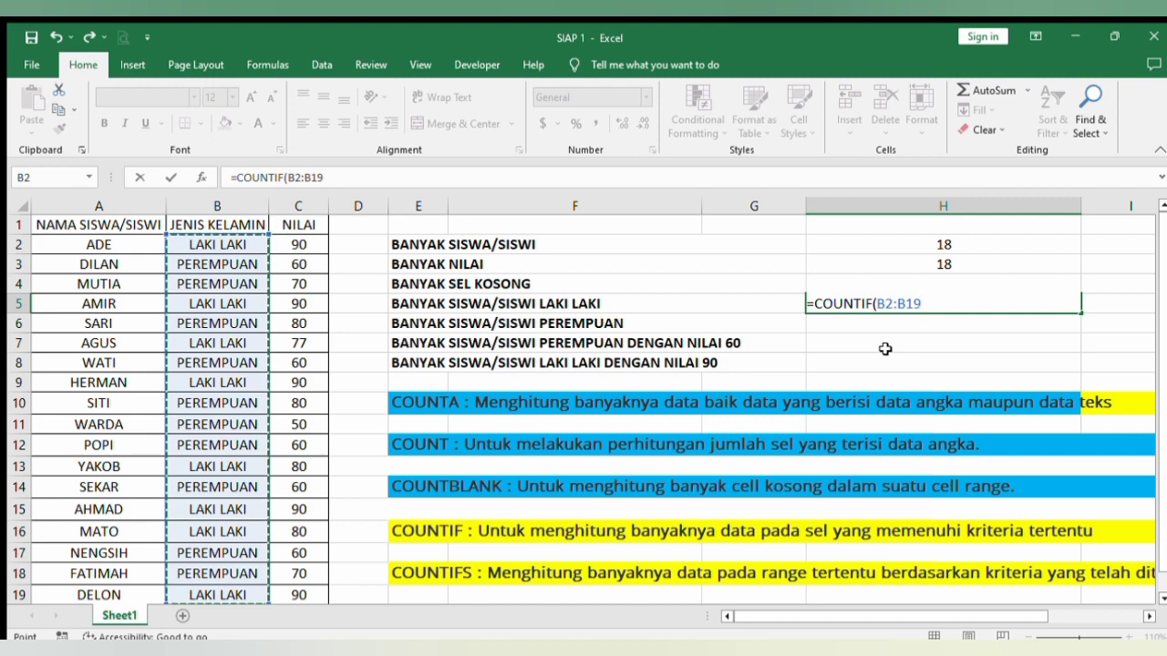
text(;)
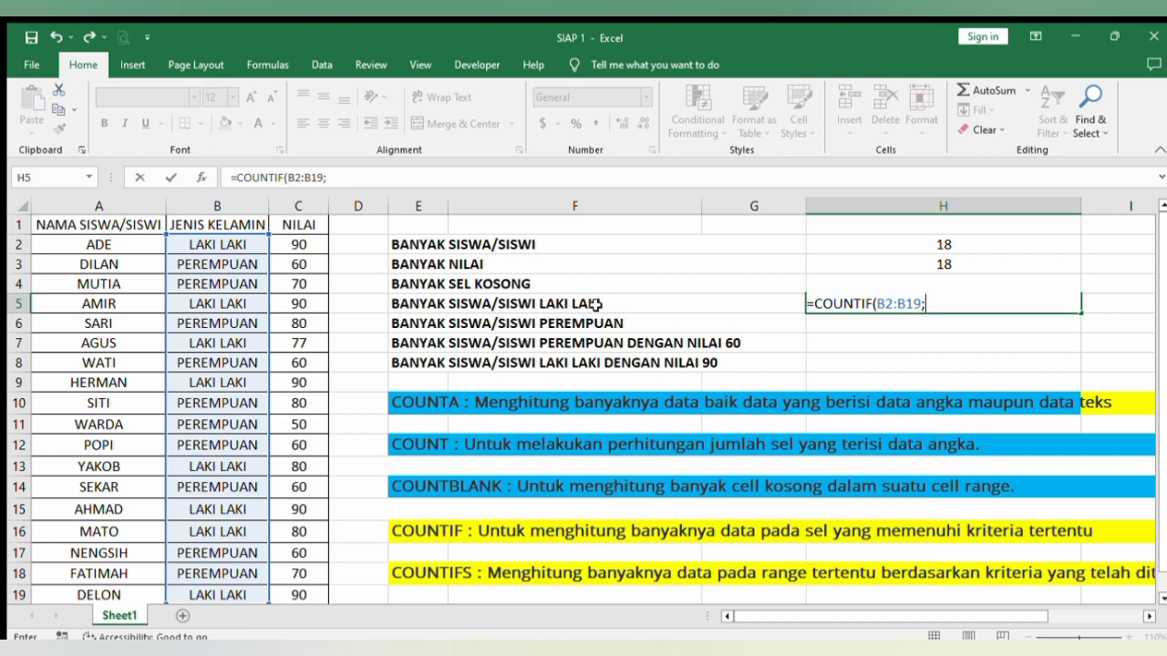
click(223, 244)
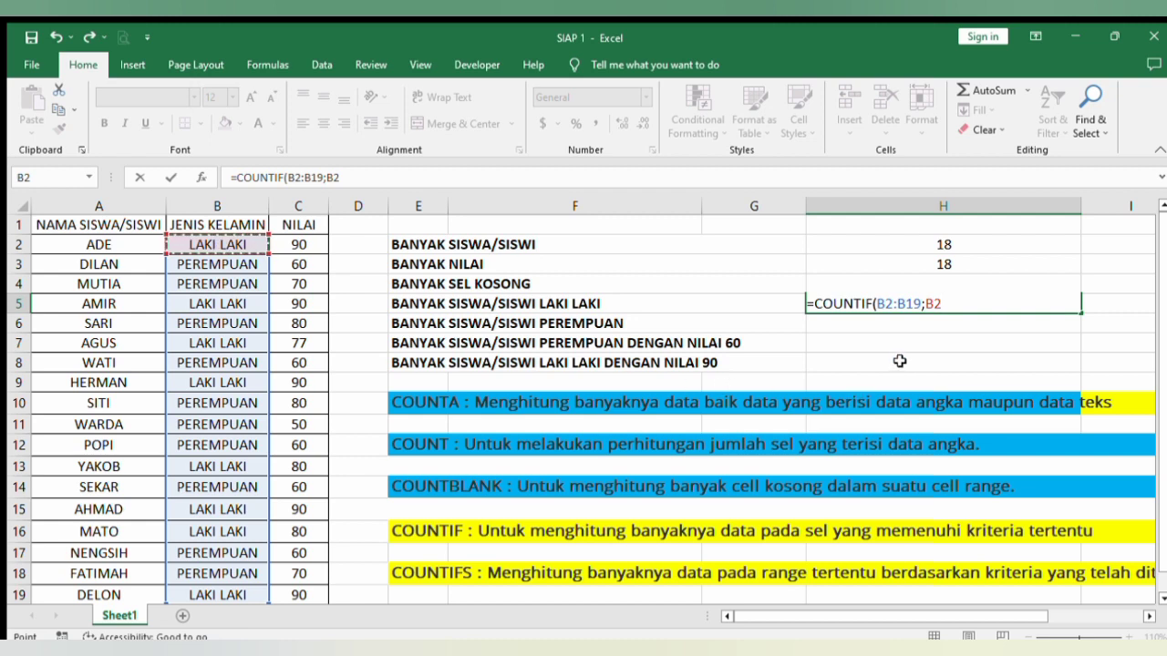
key(Return)
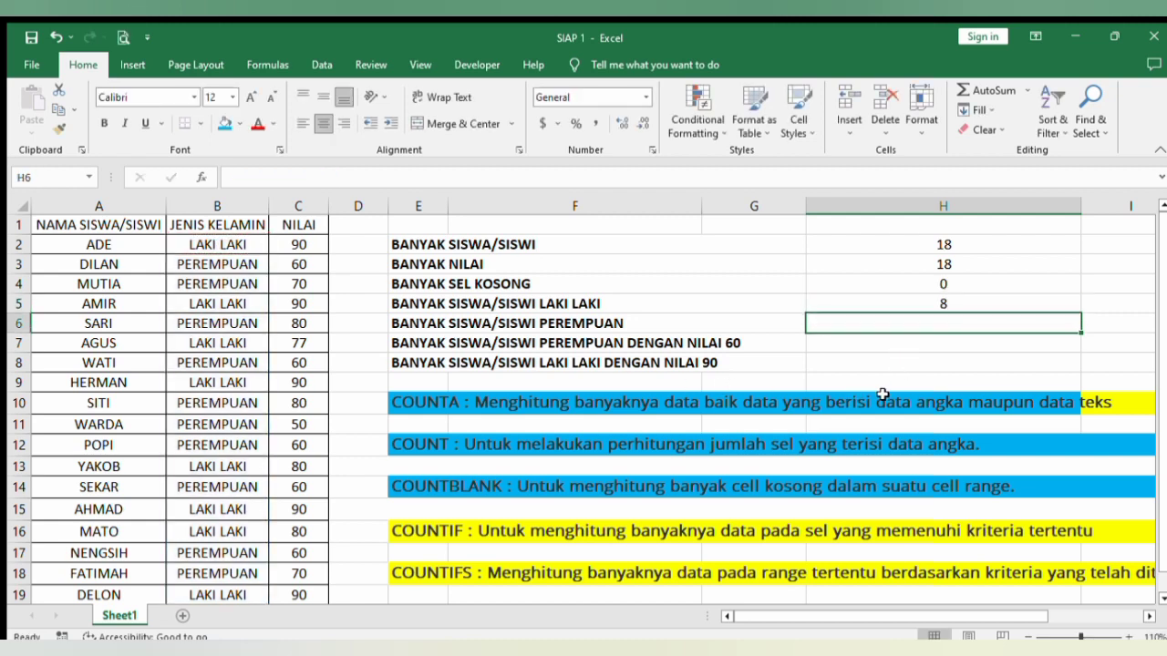
click(889, 306)
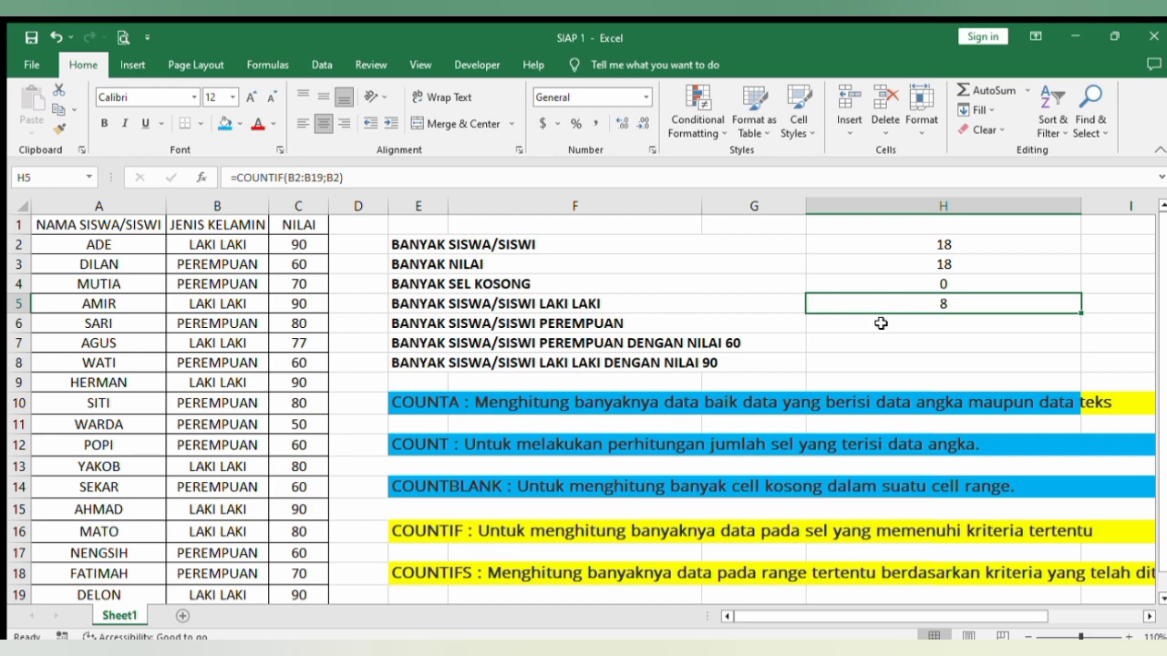
- Enter =COUNTIF(B2:B19;B3) in H6 to count the female students for BANYAK SISWA/SISWI PEREMPUAN
click(880, 326)
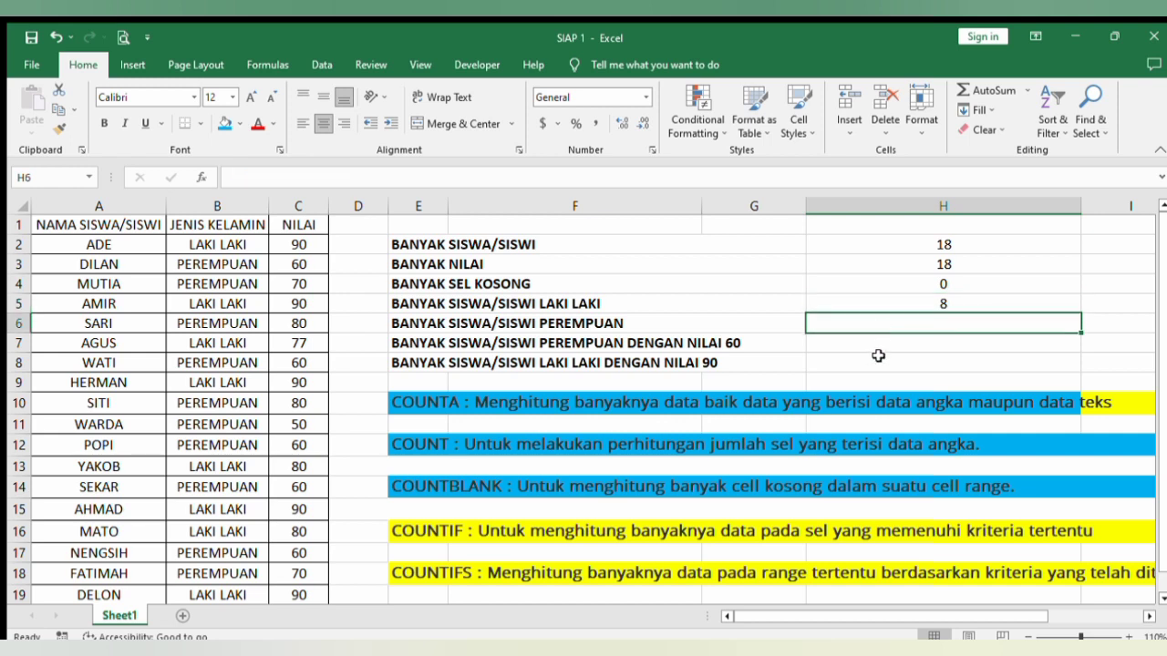
text(=)
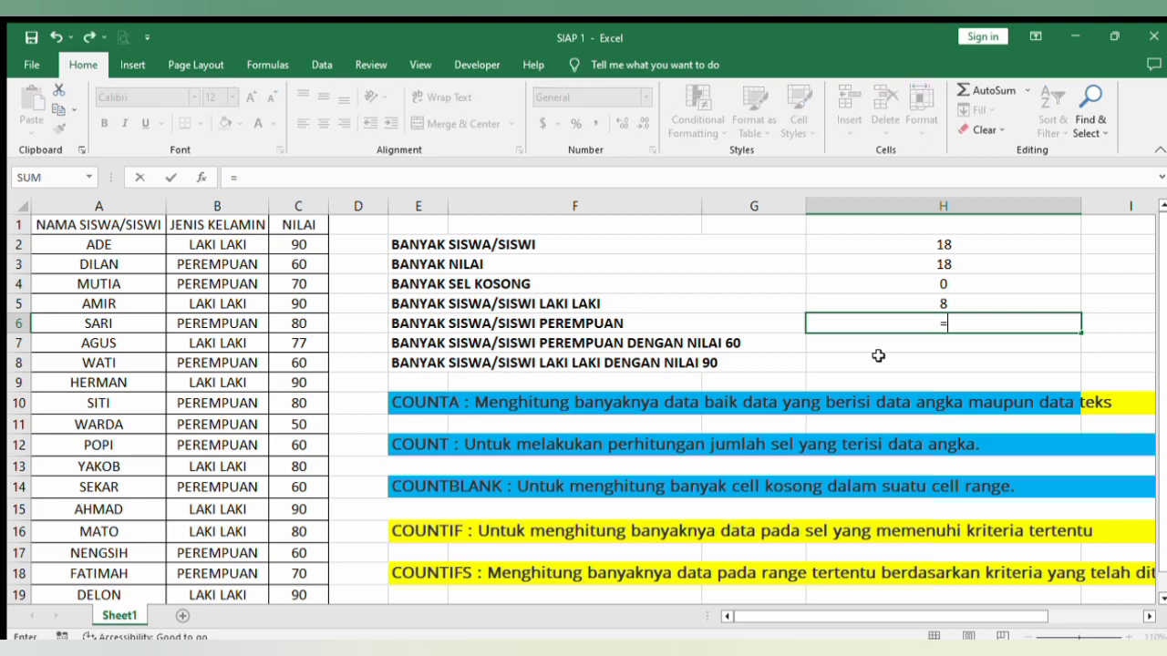
text(coun)
double_click(976, 380)
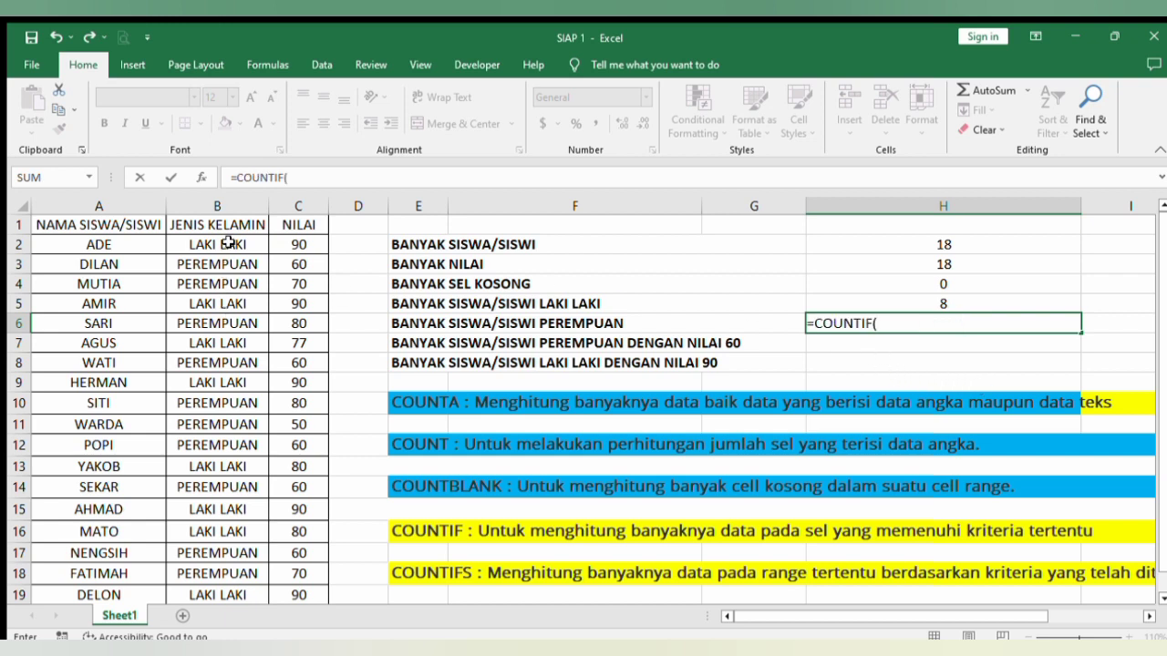
drag(229, 246, 214, 597)
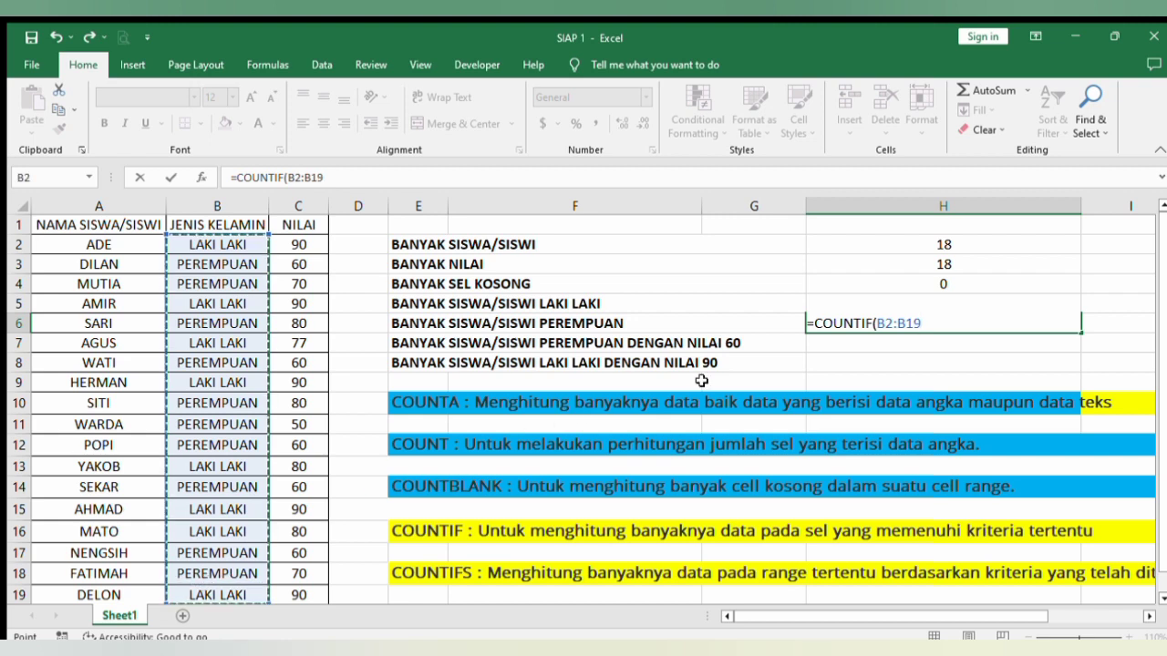
text(;)
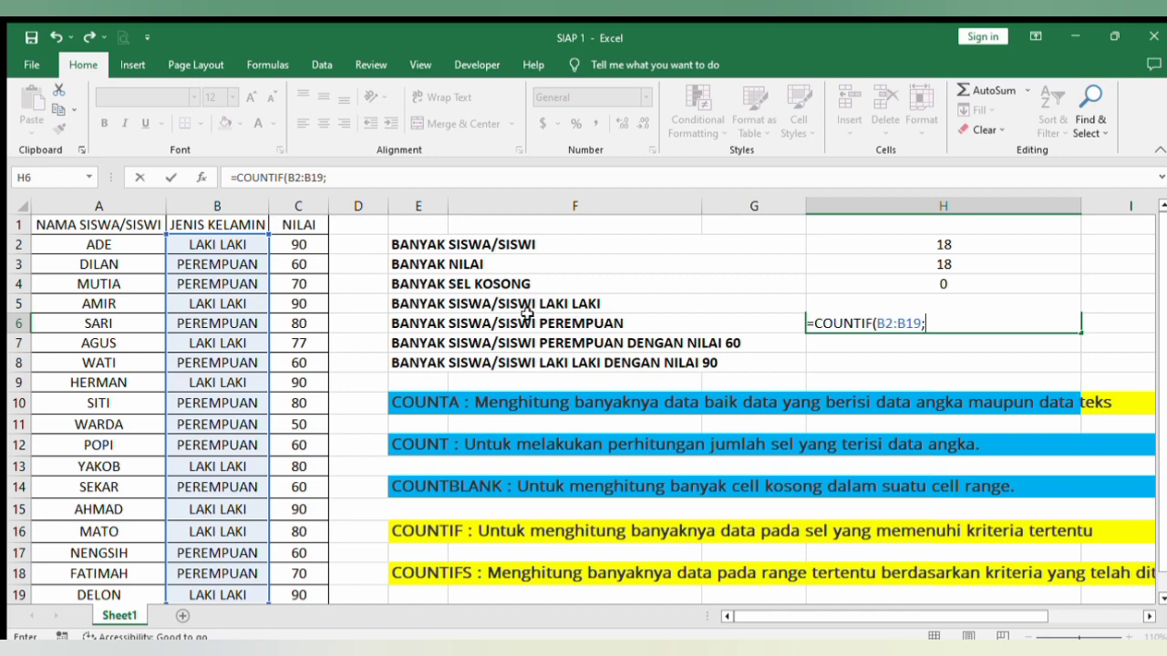
click(215, 264)
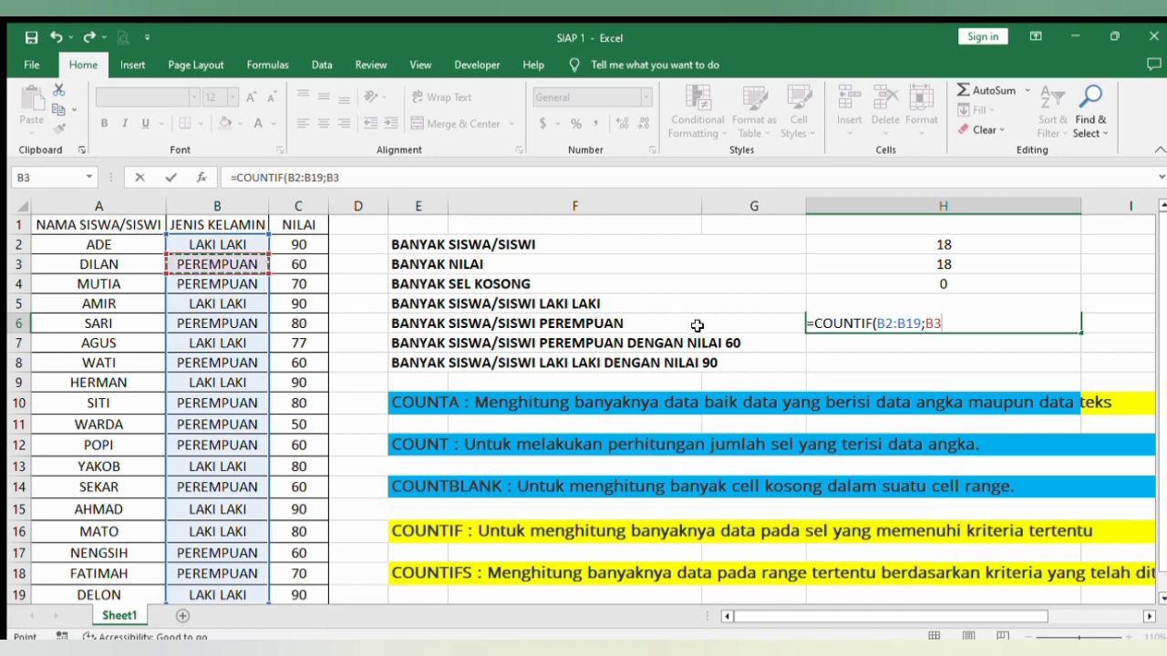
key(Return)
click(938, 324)
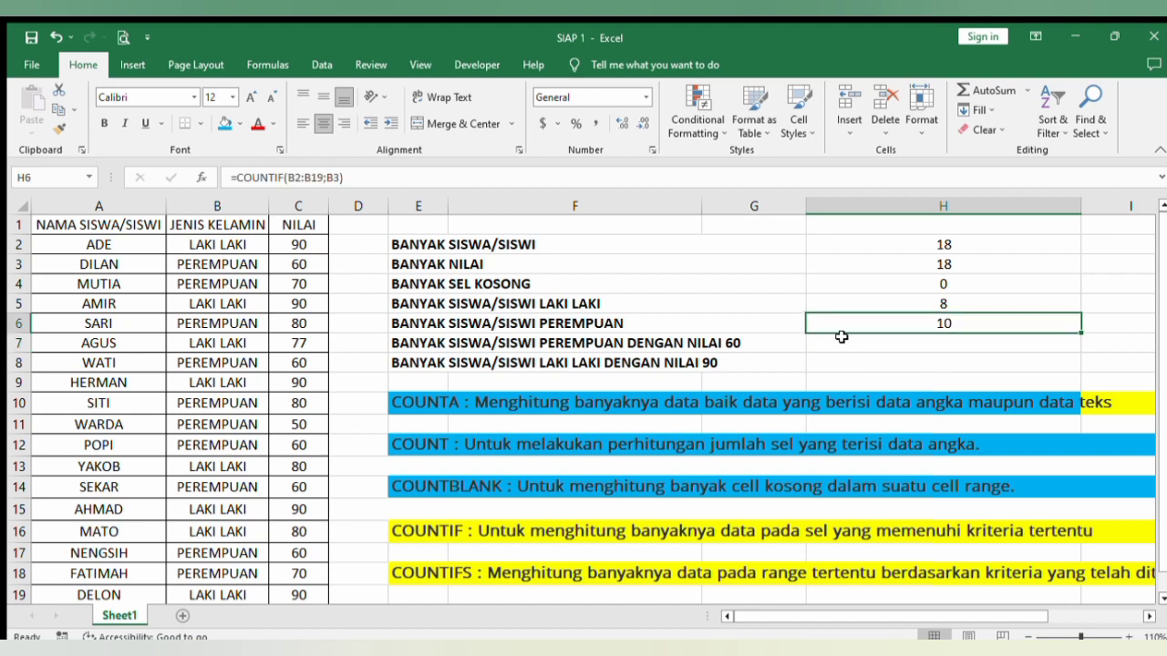
- Enter =COUNTIFS(B2:B19;B3;C2:C19;C3) in H7 to count the female students with a score of 60
click(440, 570)
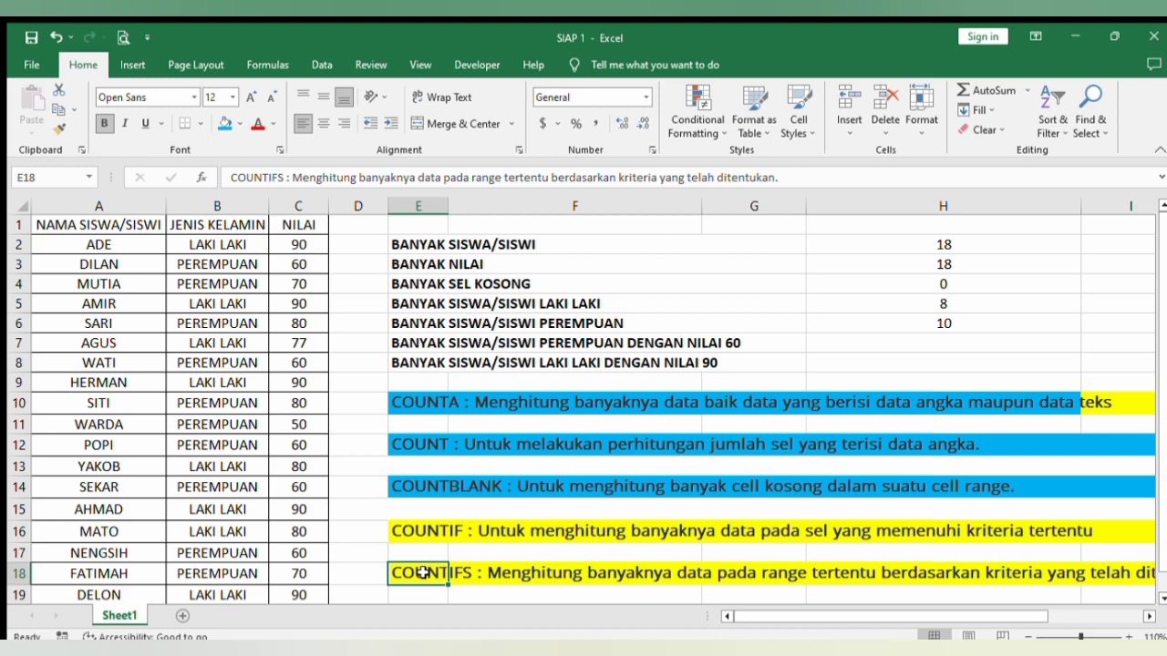
click(425, 344)
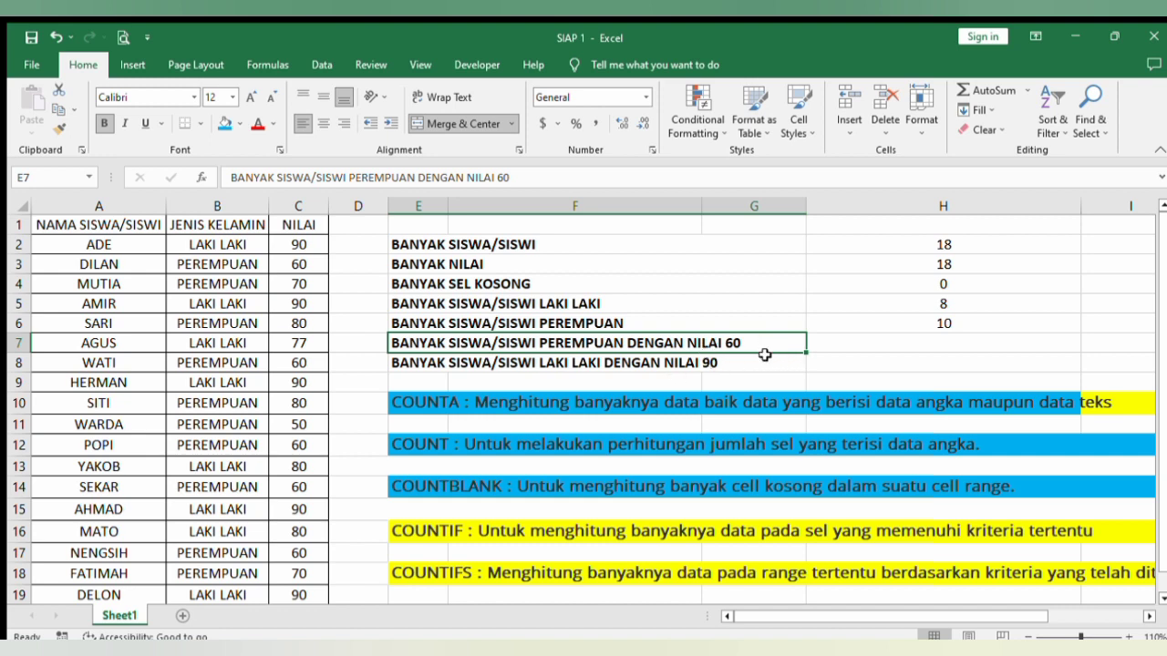
click(871, 336)
text(=)
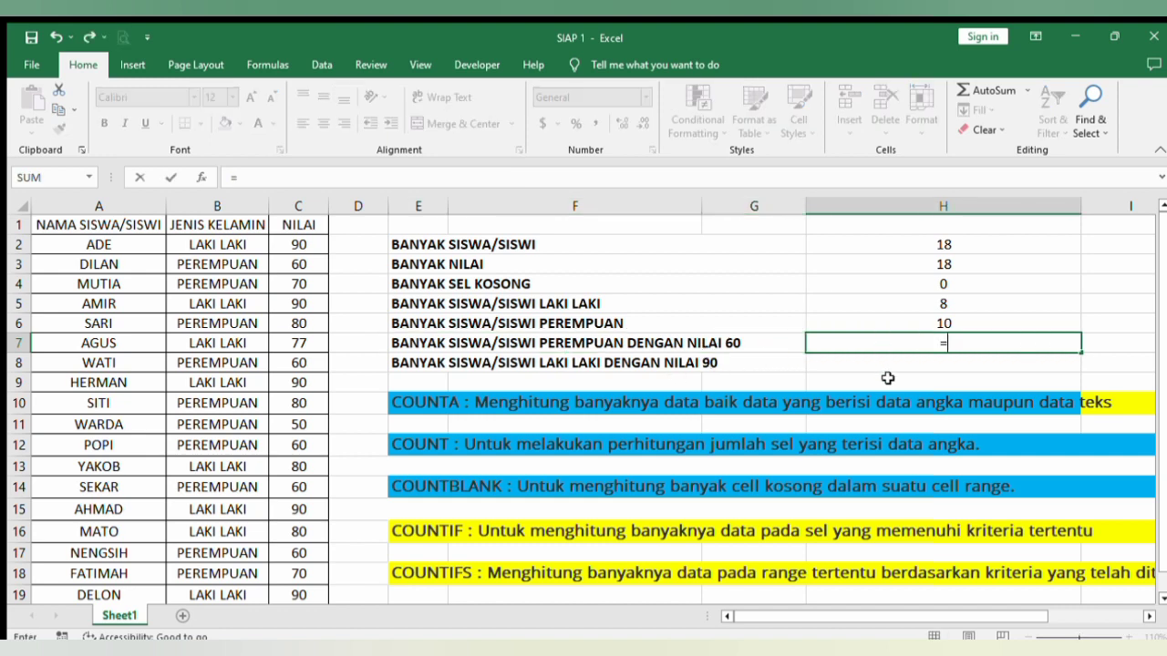
text(coun)
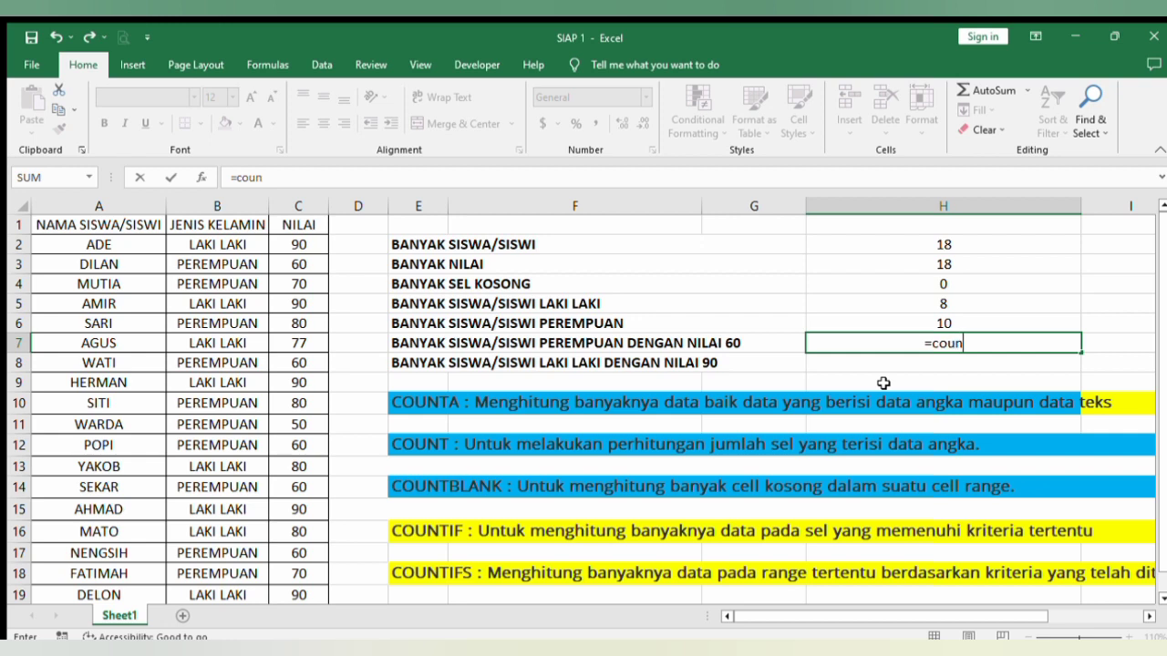
double_click(979, 416)
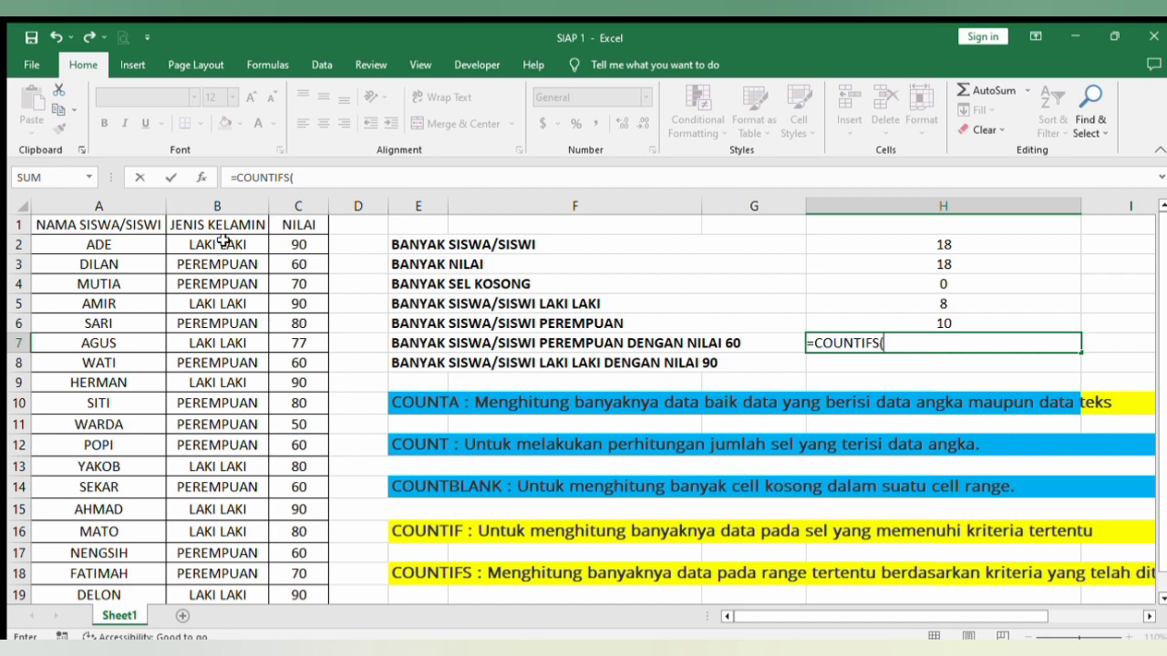
drag(222, 244, 226, 593)
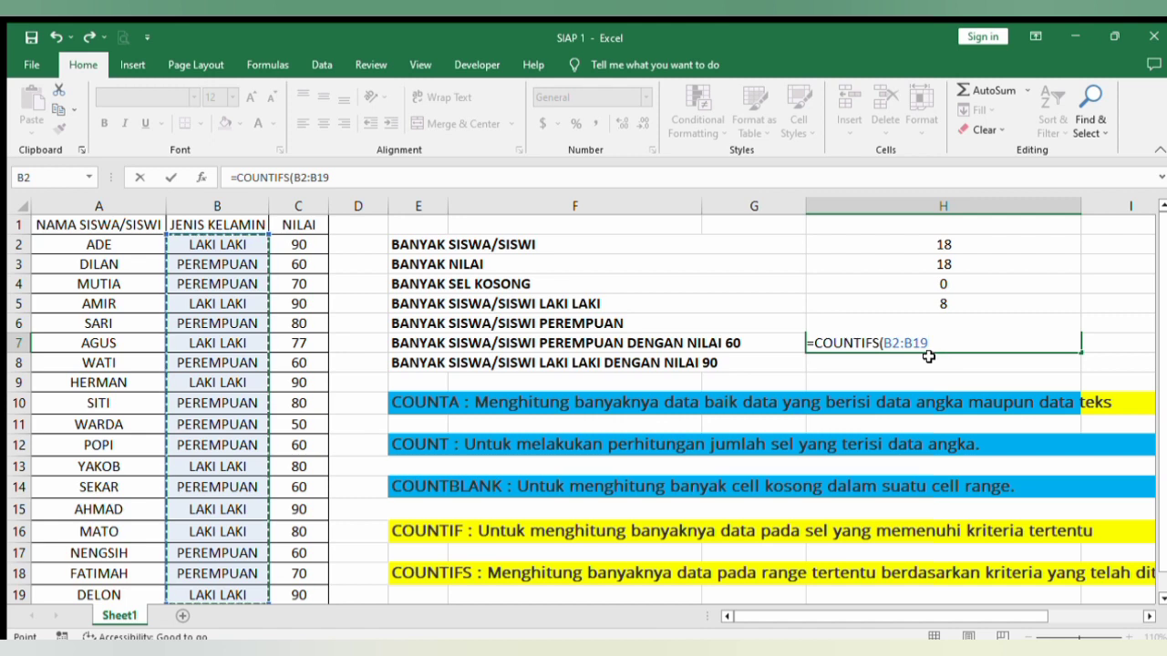
text(;)
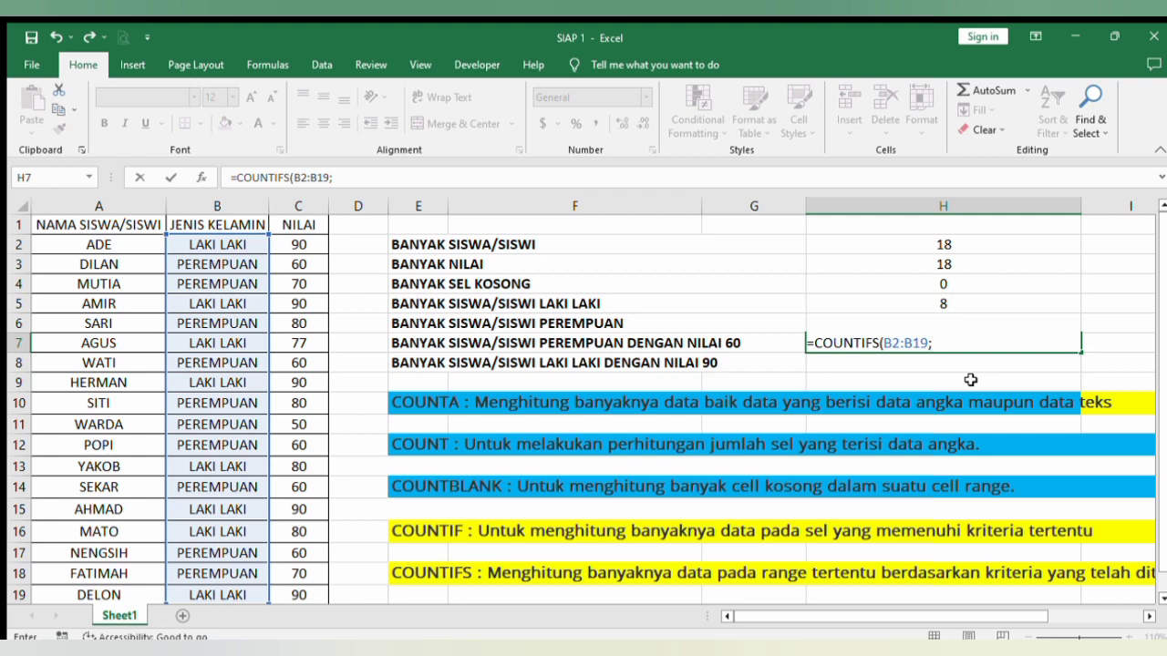
click(216, 265)
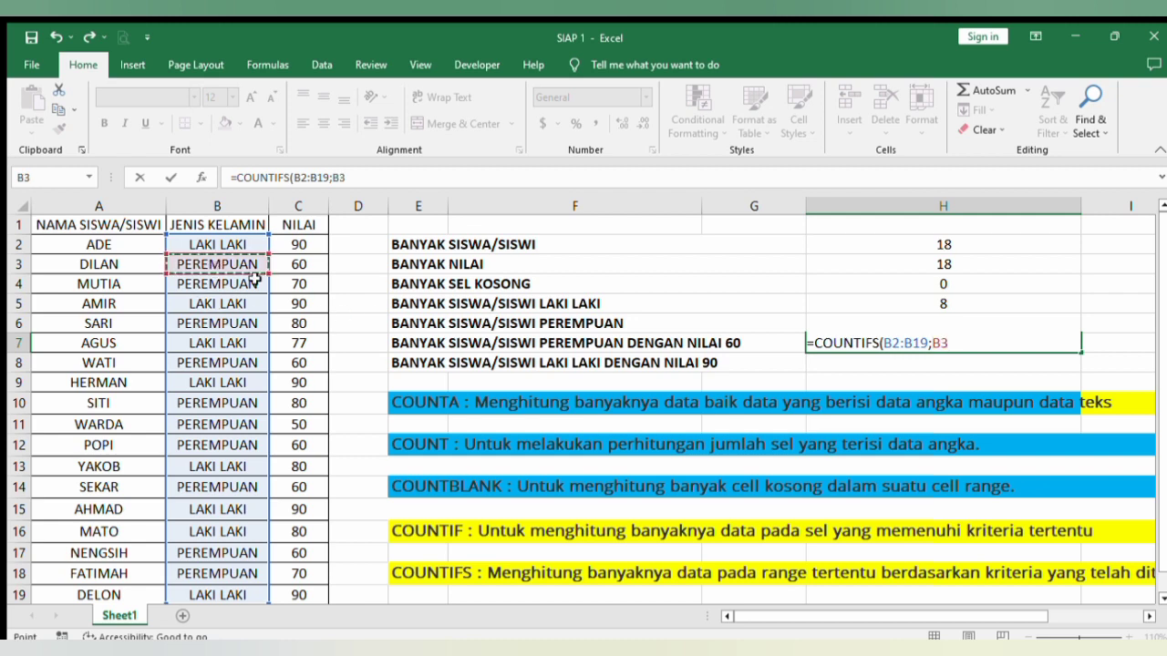
text(;)
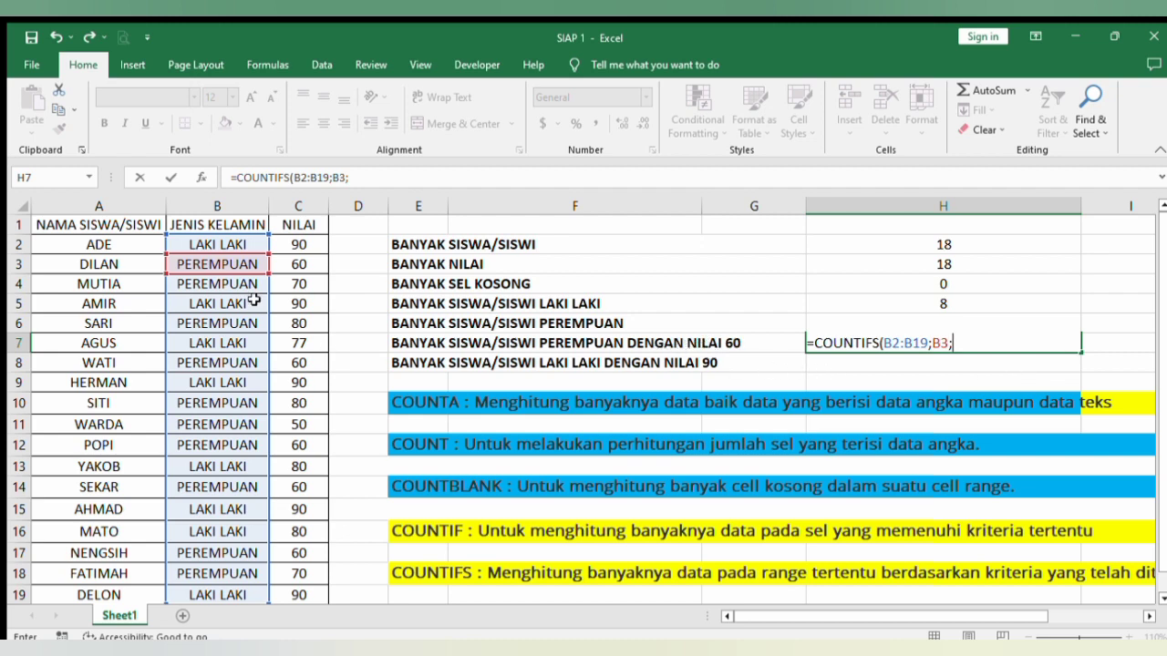
drag(299, 244, 302, 594)
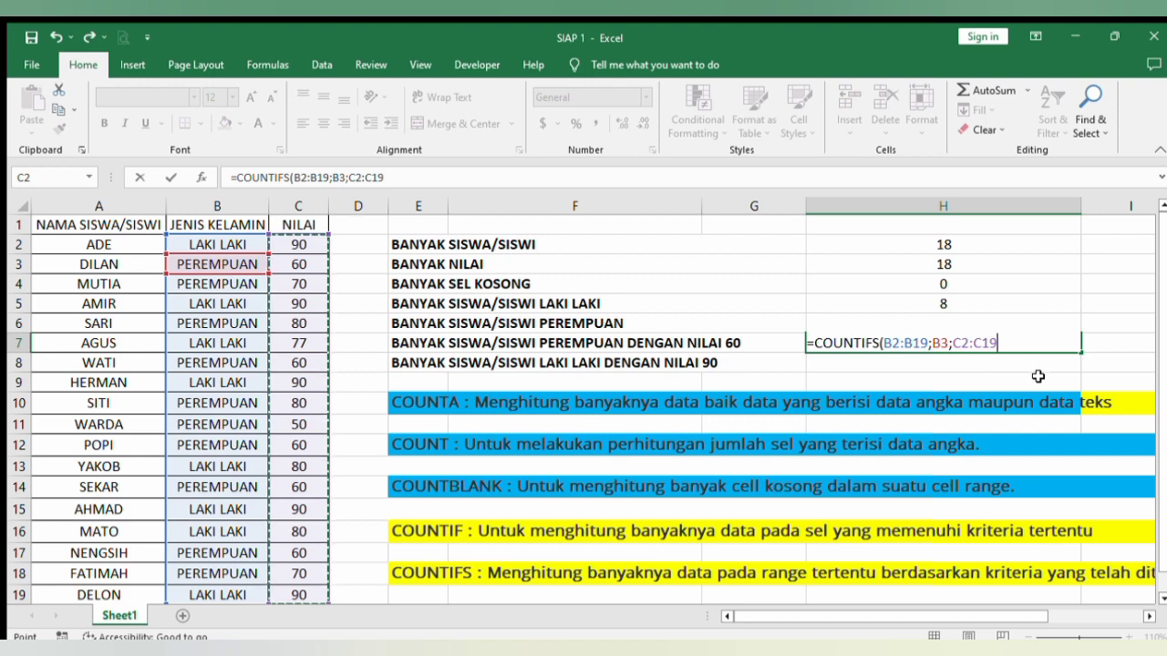
text(;)
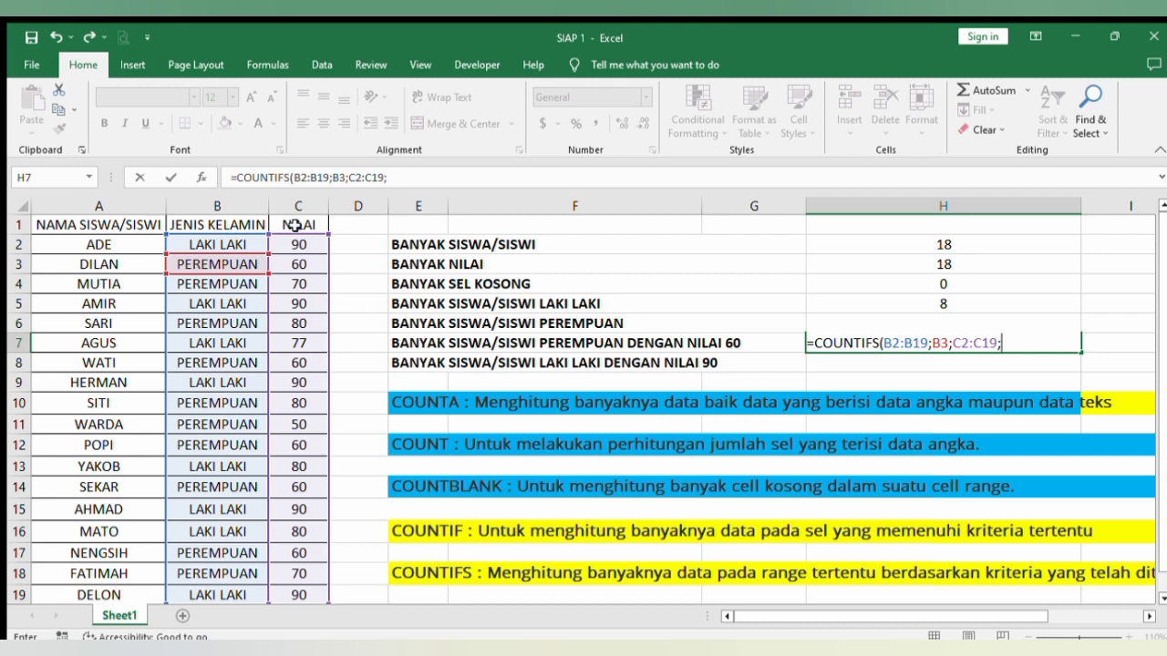
click(311, 267)
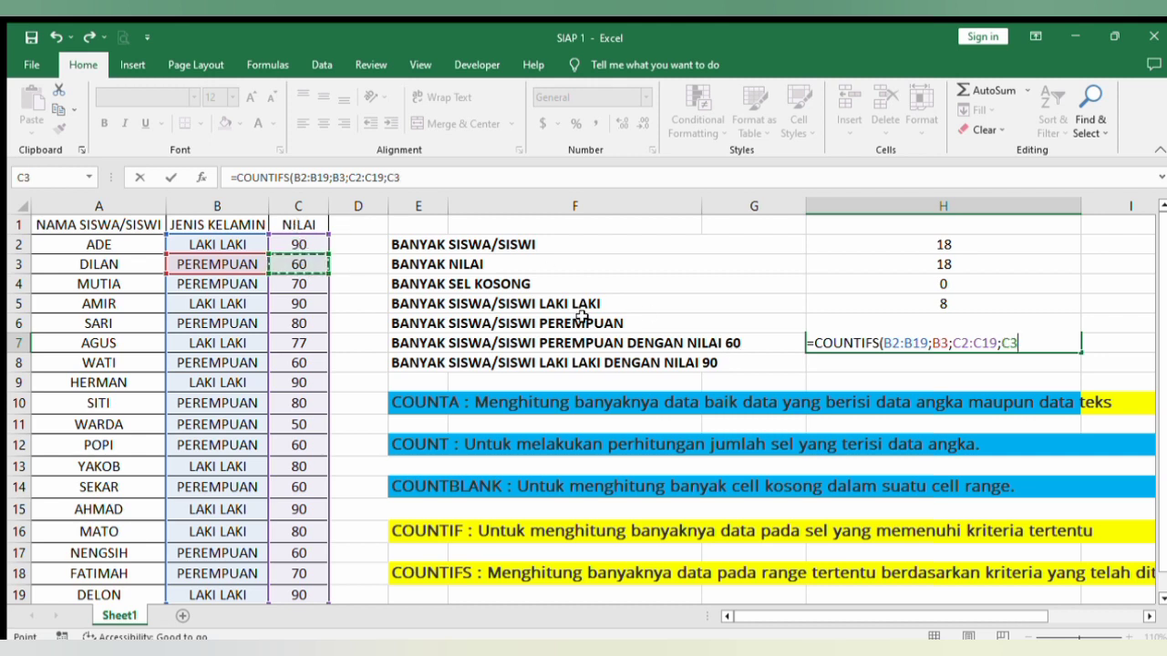
key(Return)
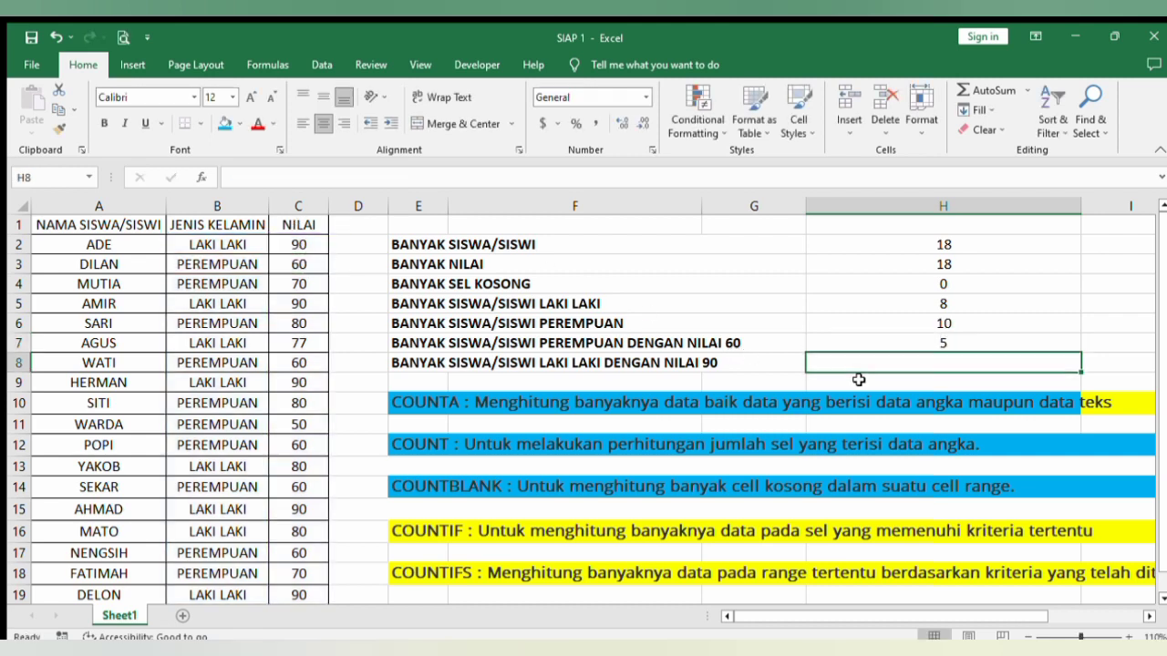
click(897, 341)
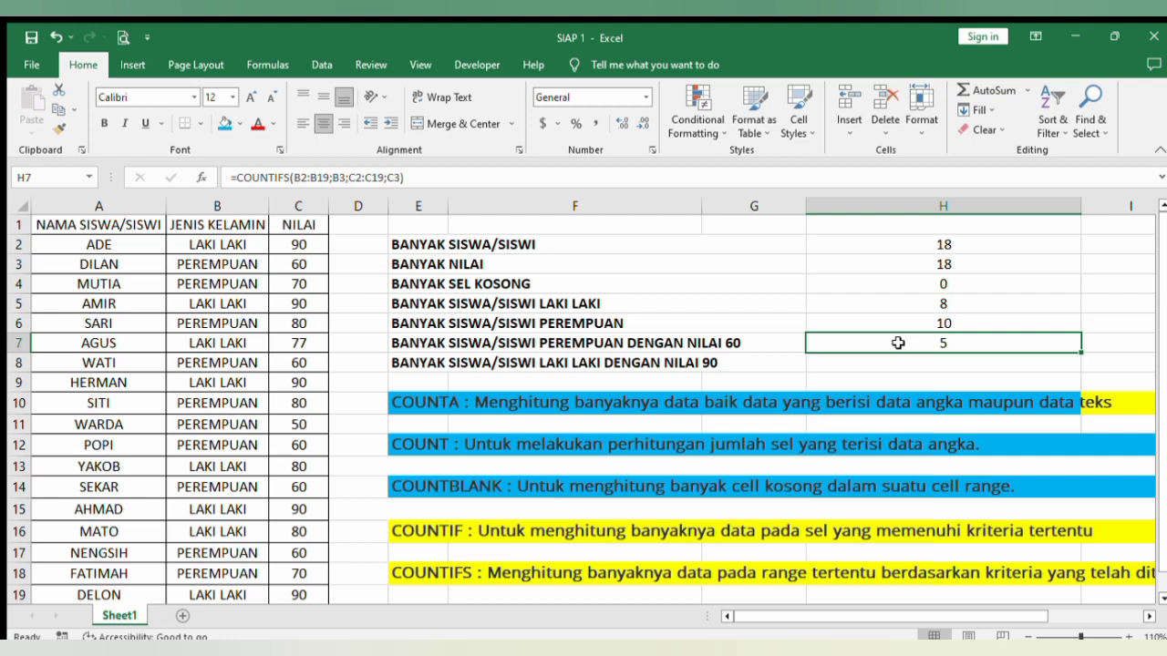
- Enter =COUNTIFS(B2:B19;B2;C2:C19;C2) in H8 to count the male students with a score of 90
click(981, 368)
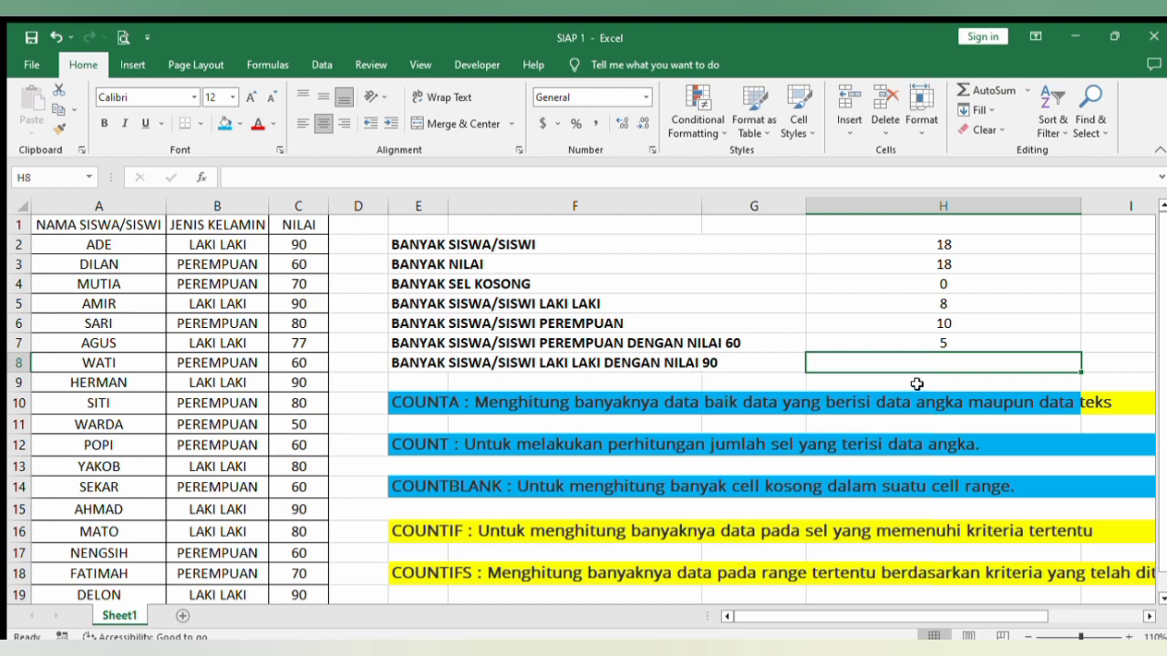
text(=)
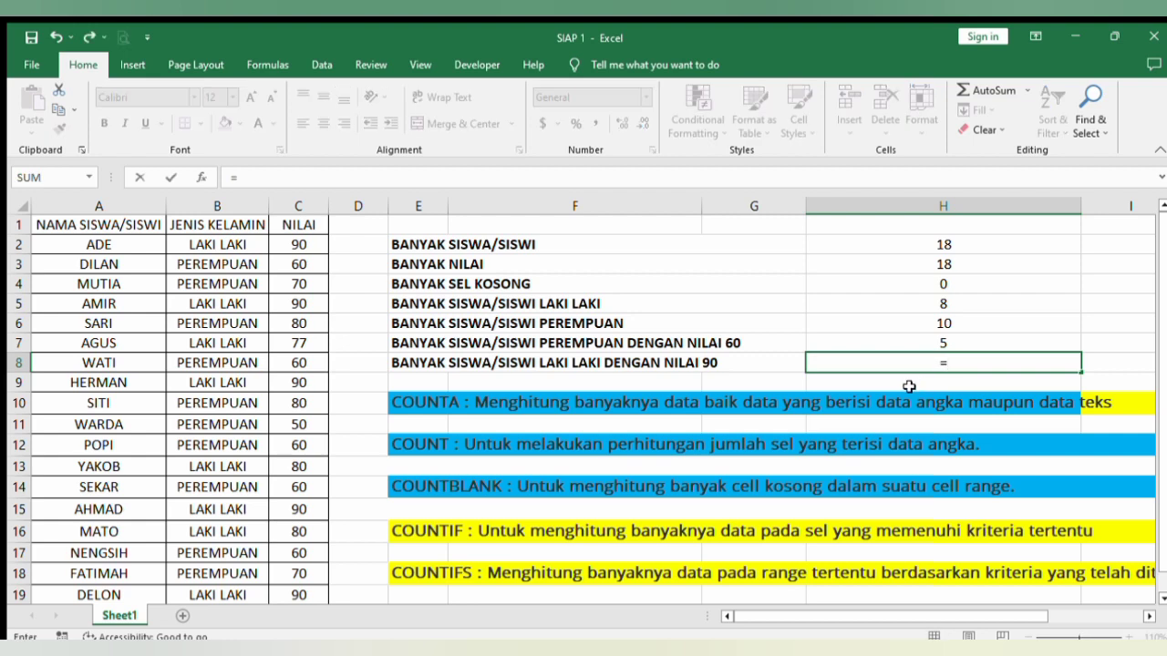
text(cou)
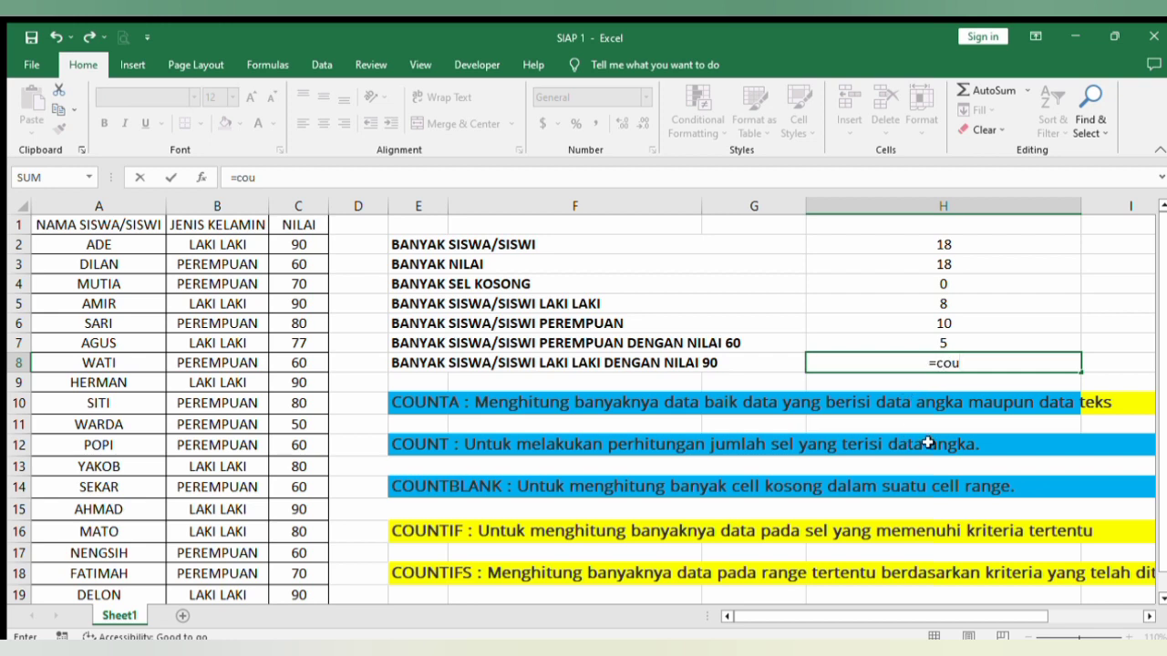
text(ntifs)
key(Tab)
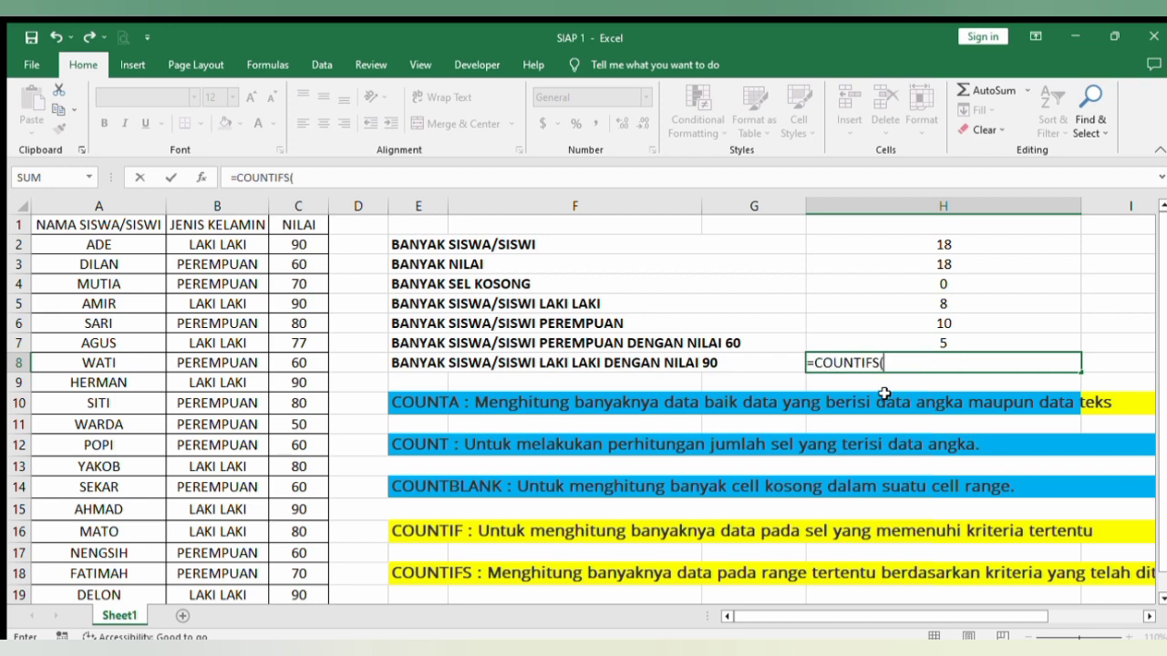
click(226, 244)
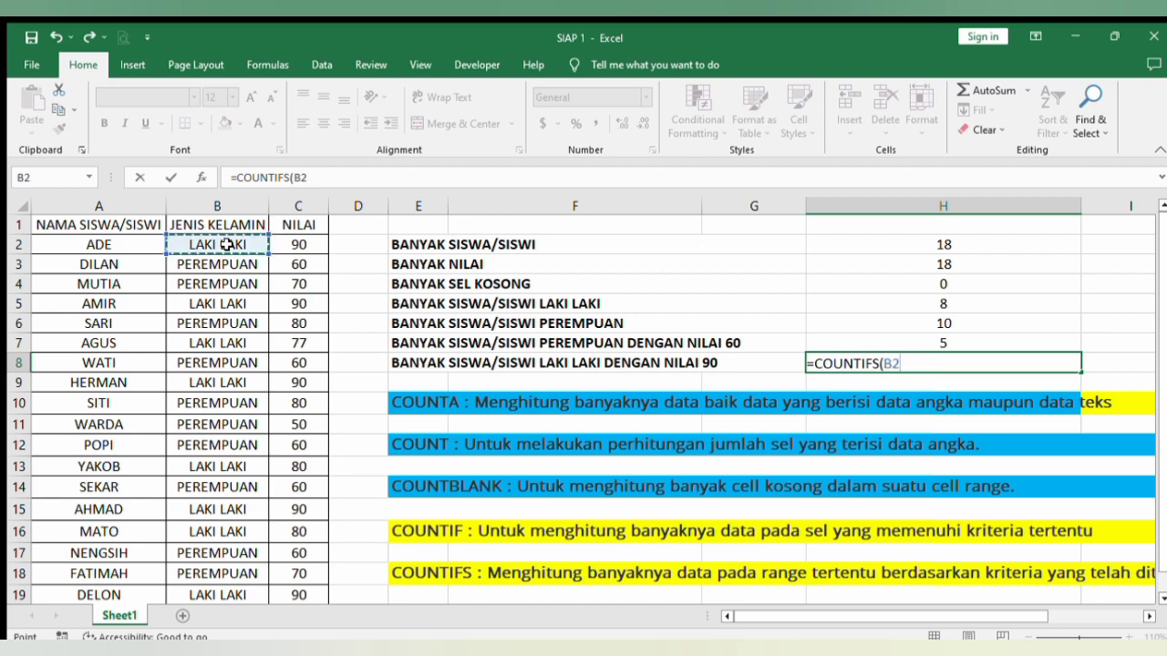
drag(226, 244, 201, 594)
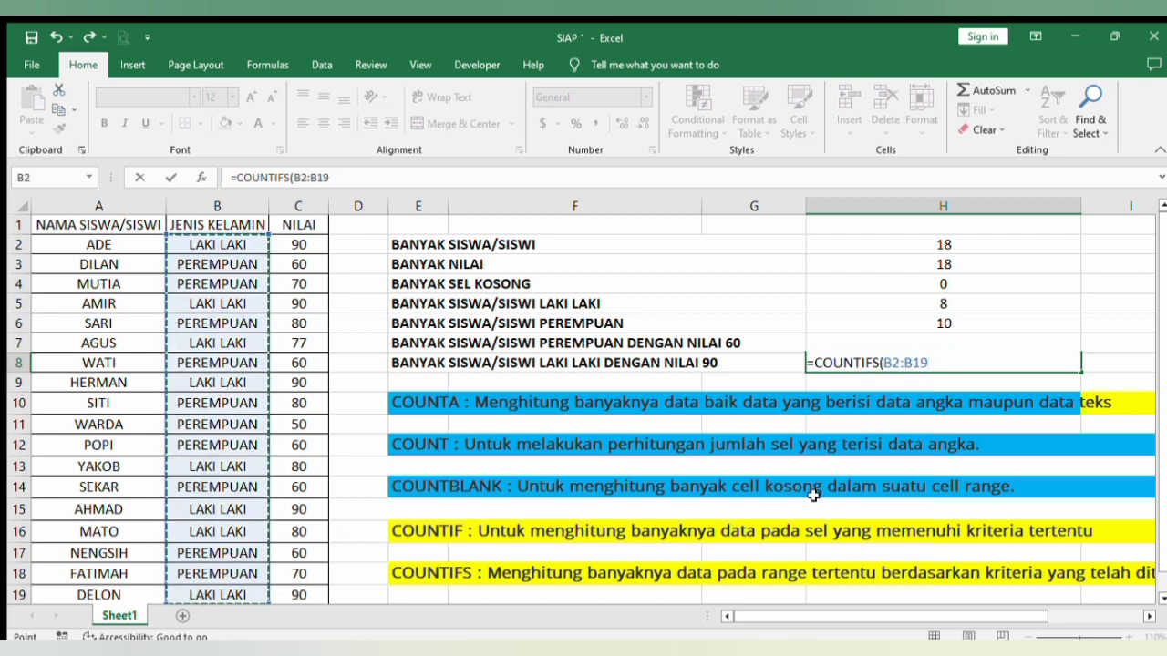
text(;)
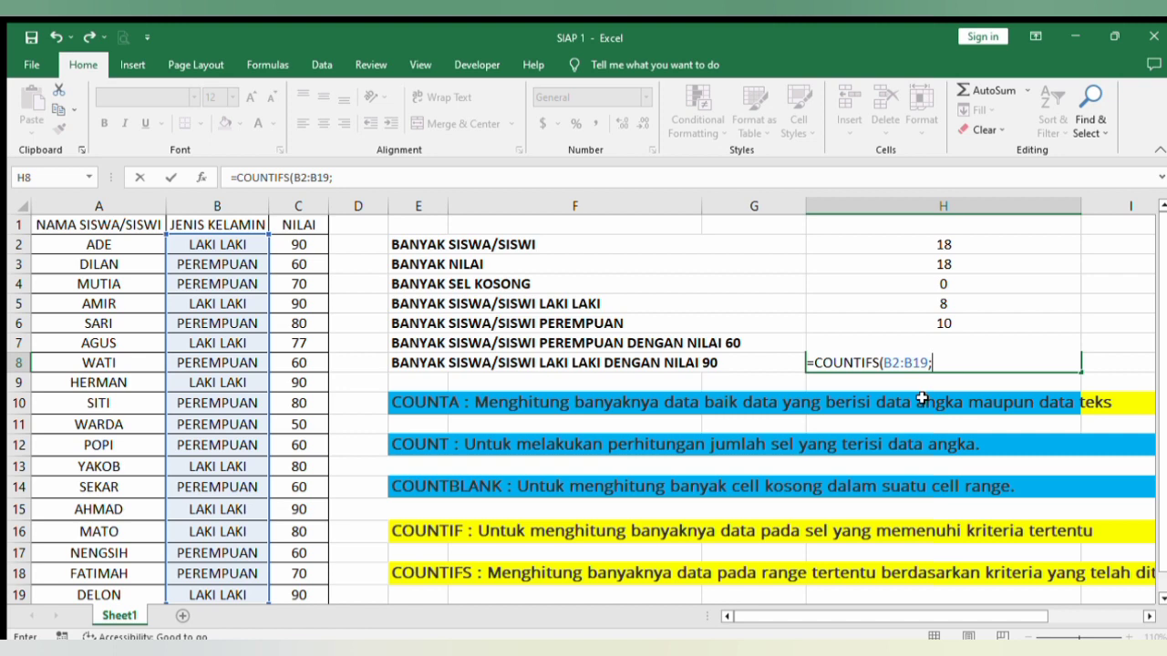
click(219, 246)
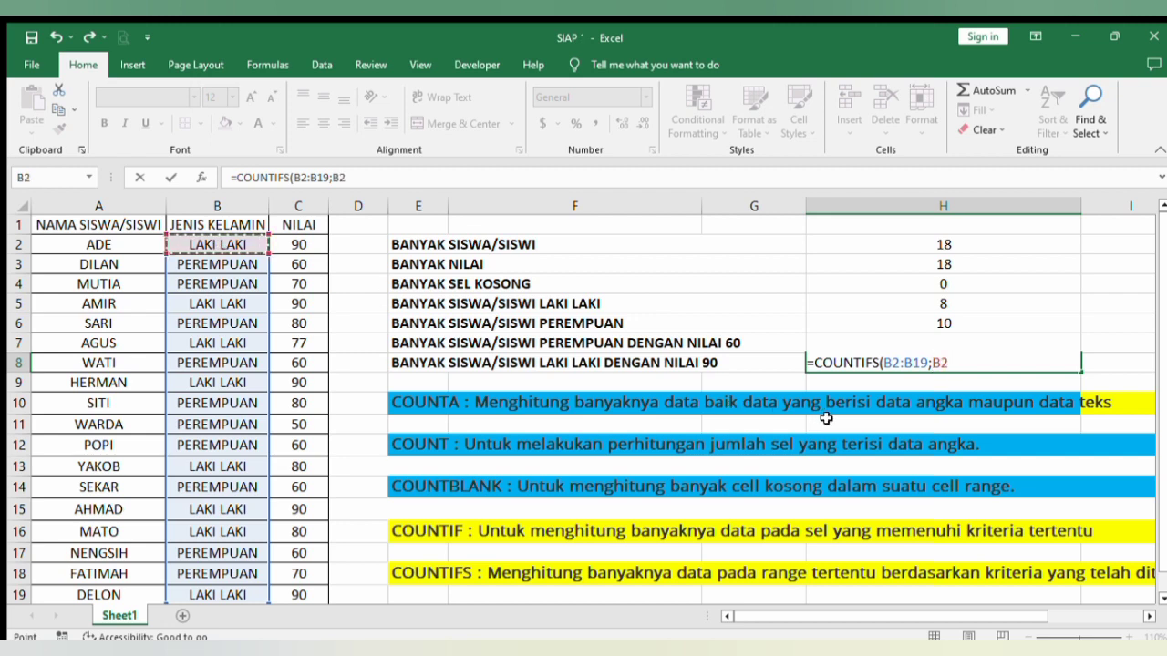
text(;)
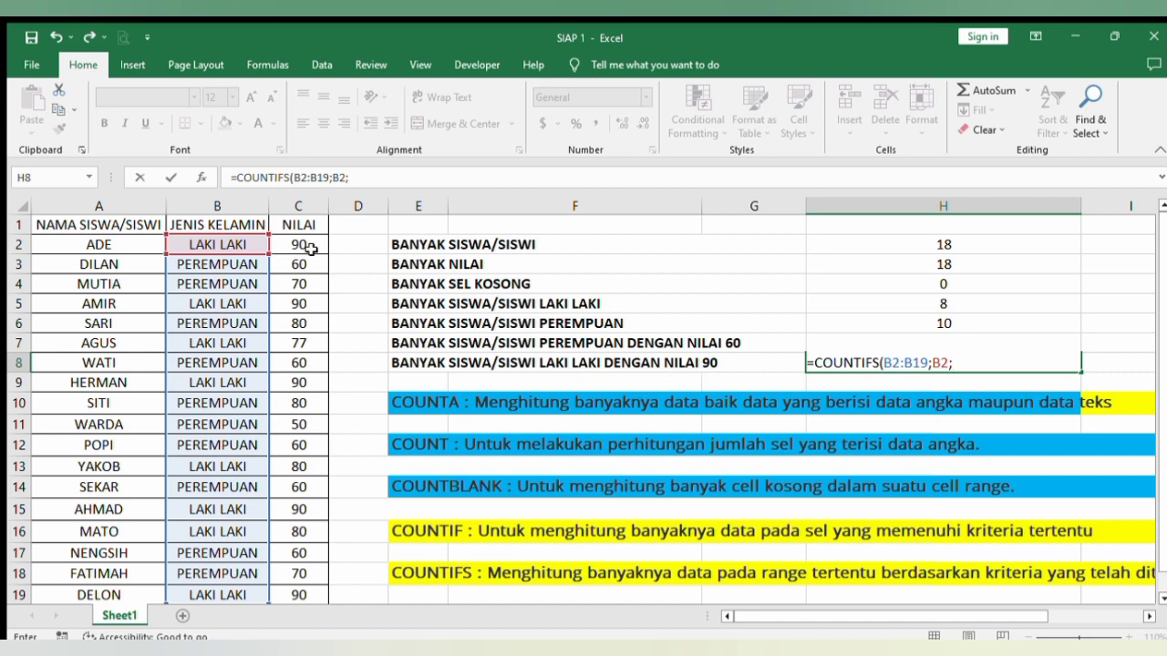
drag(310, 248, 300, 594)
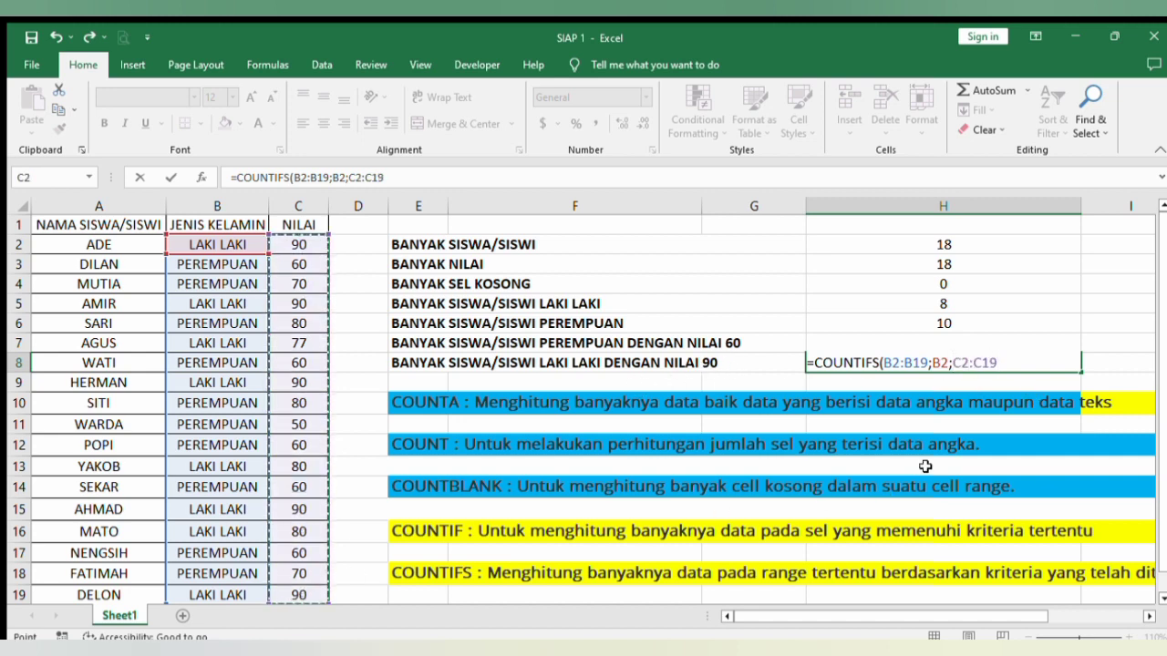
text(;)
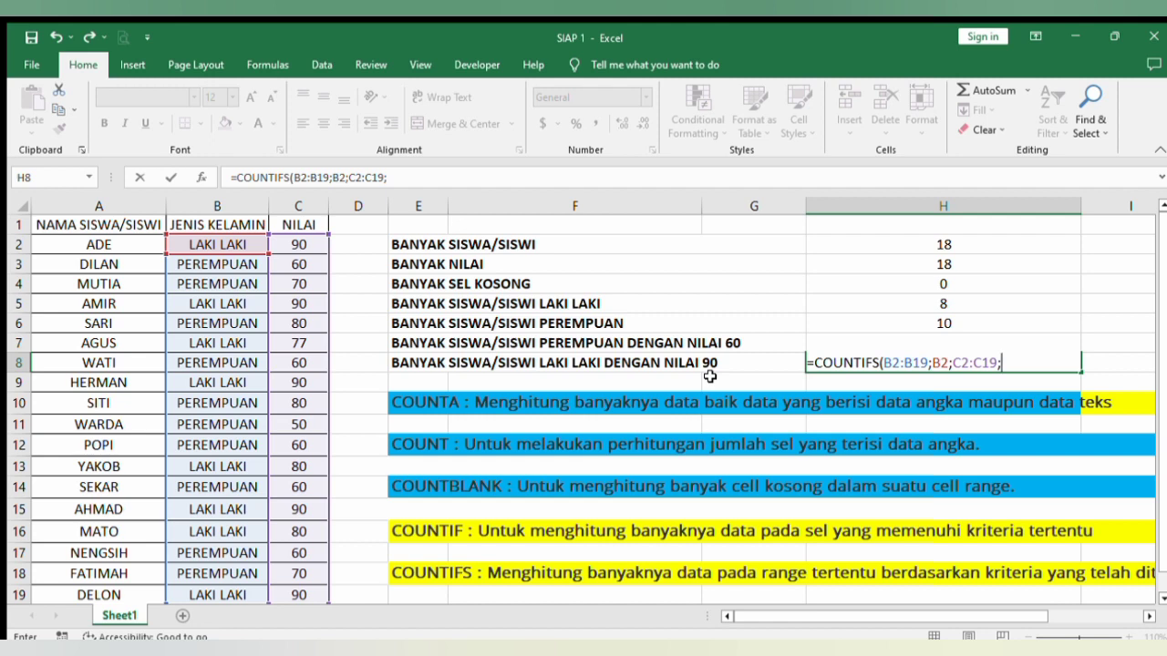
click(298, 244)
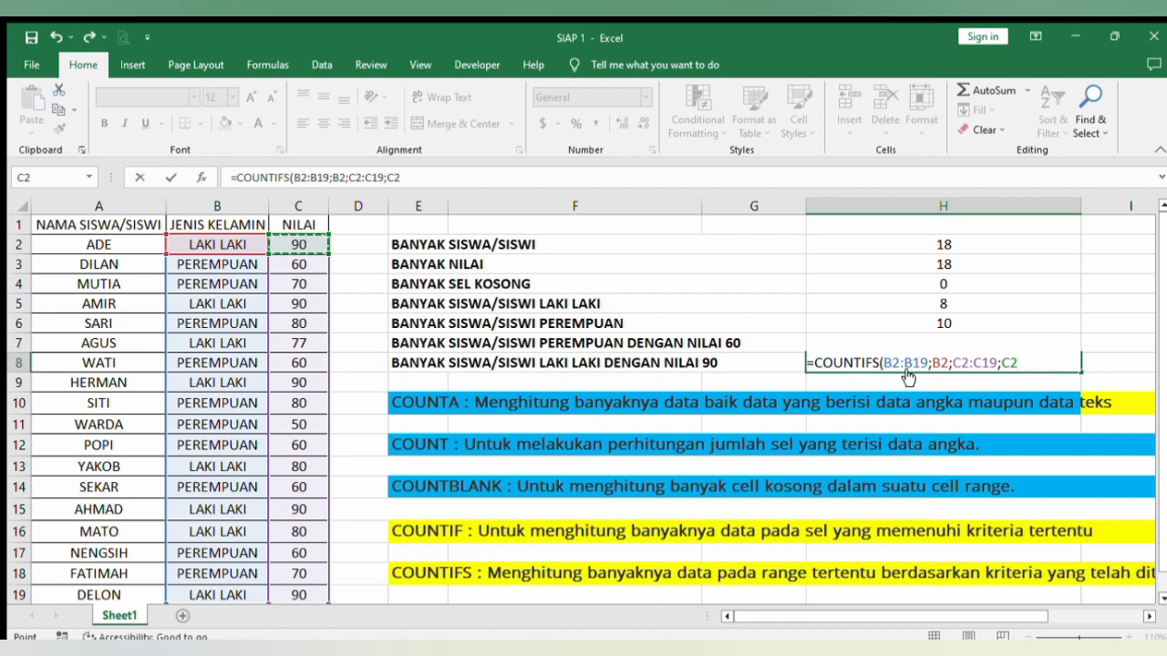
key(Return)
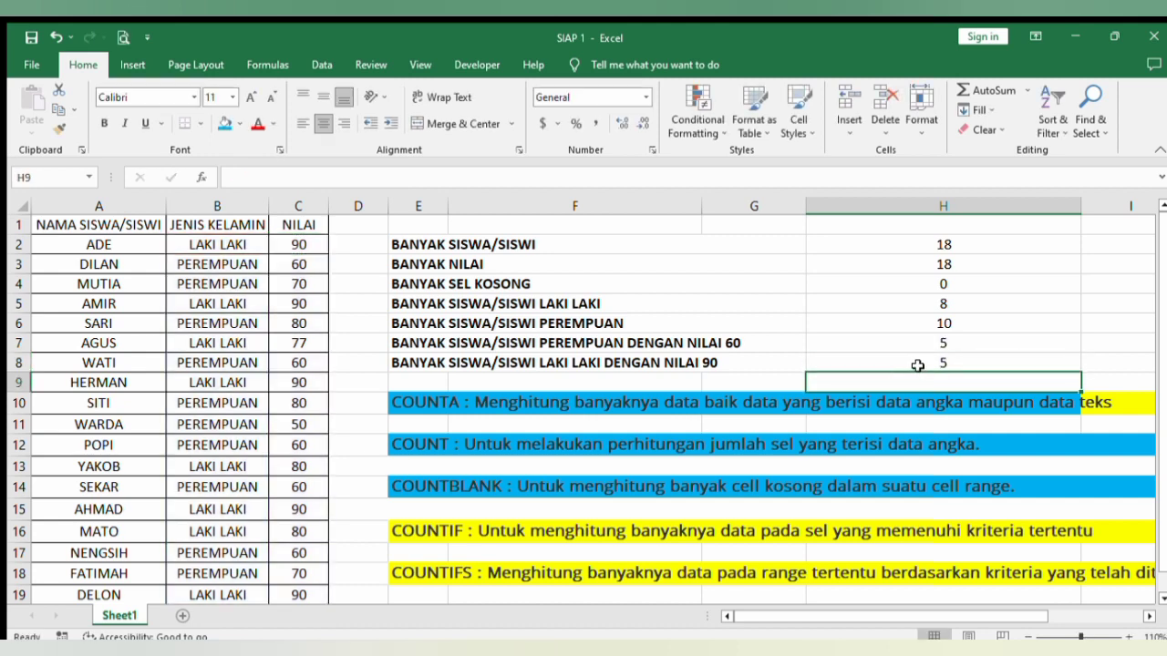
click(916, 363)
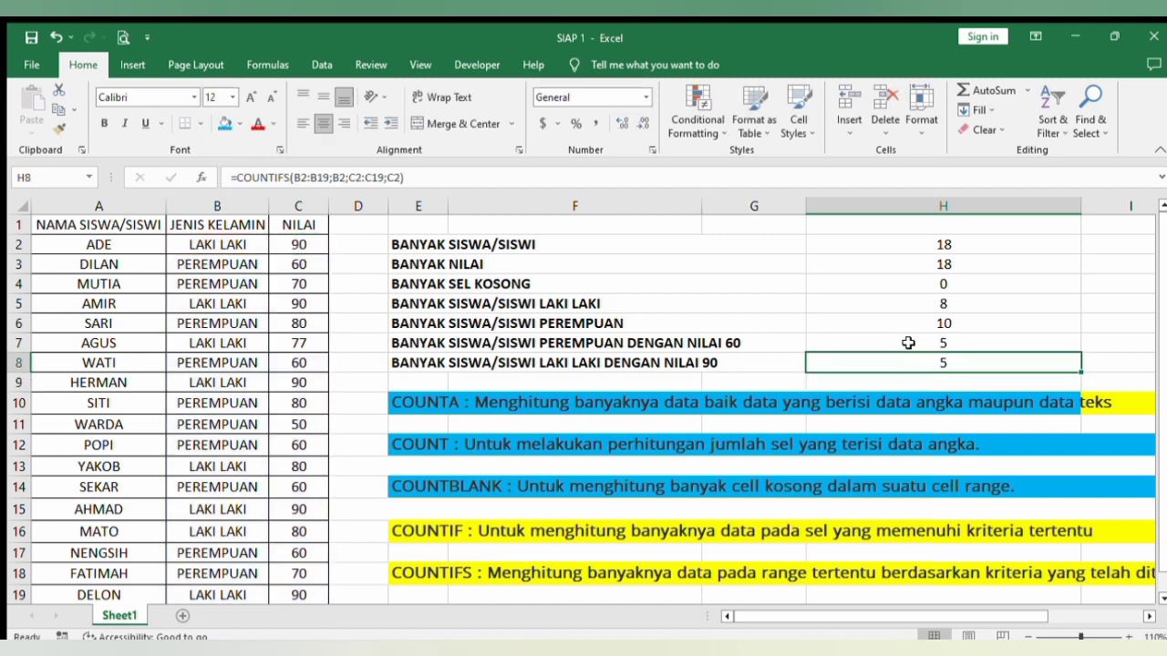